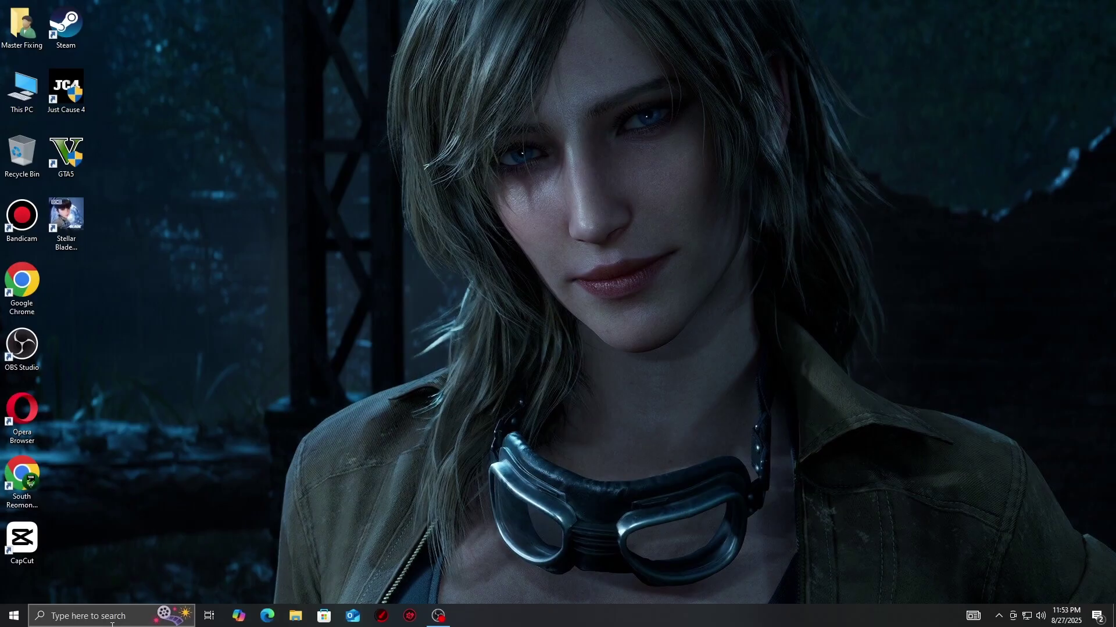
# Open Device Manager and start a driver update for the graphics card listed under Display adapters.
pyautogui.click(110, 619)
pyautogui.write('device')
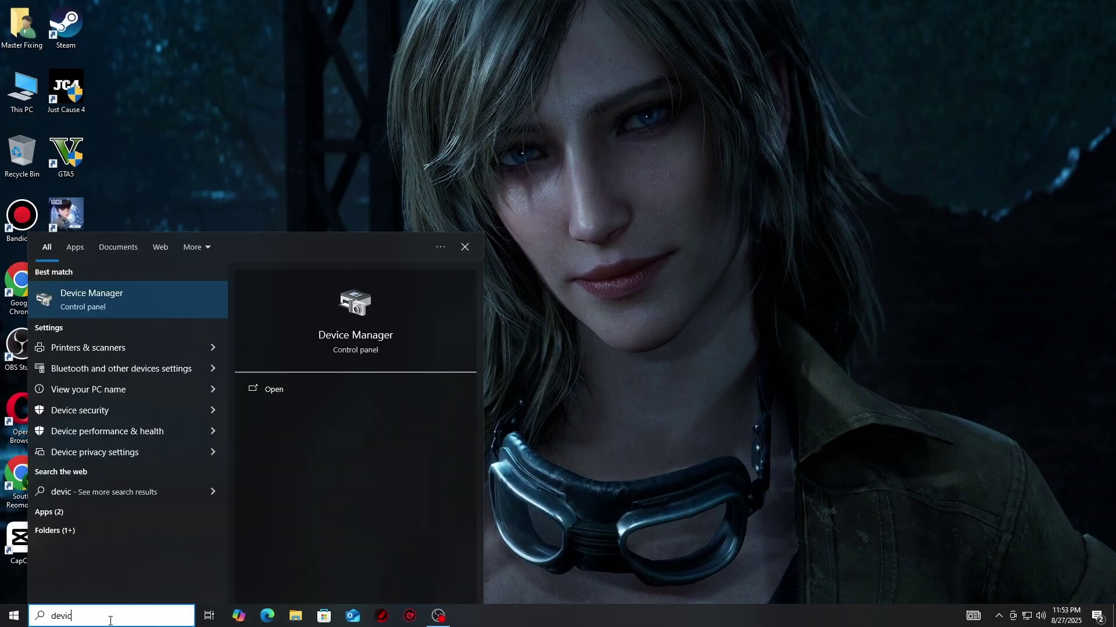
pyautogui.click(118, 303)
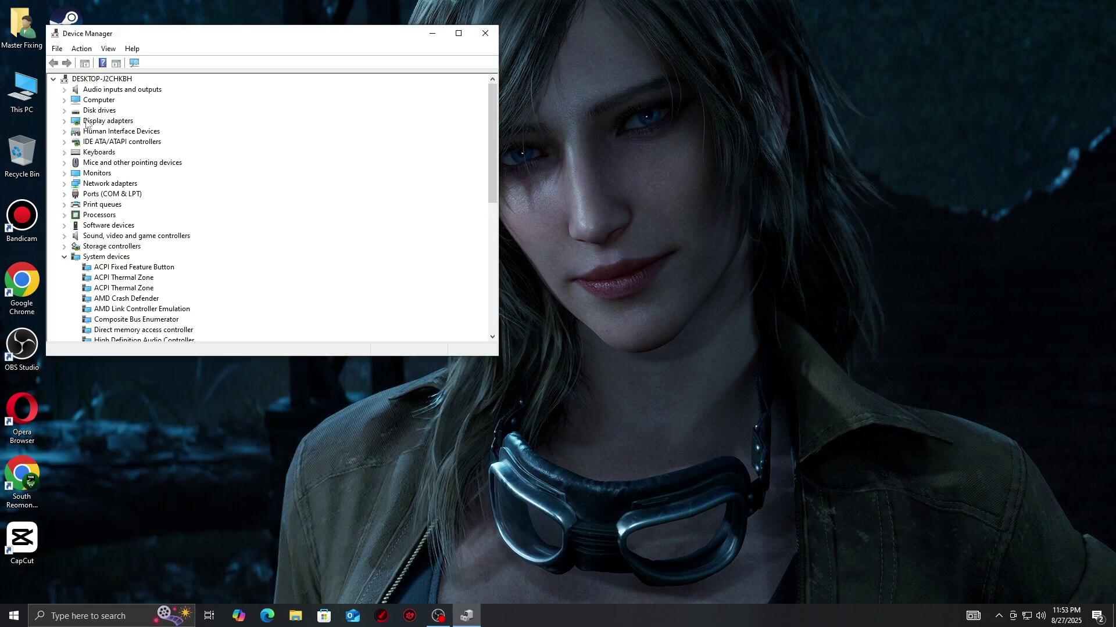
pyautogui.doubleClick(86, 123)
pyautogui.rightClick(108, 132)
pyautogui.click(143, 139)
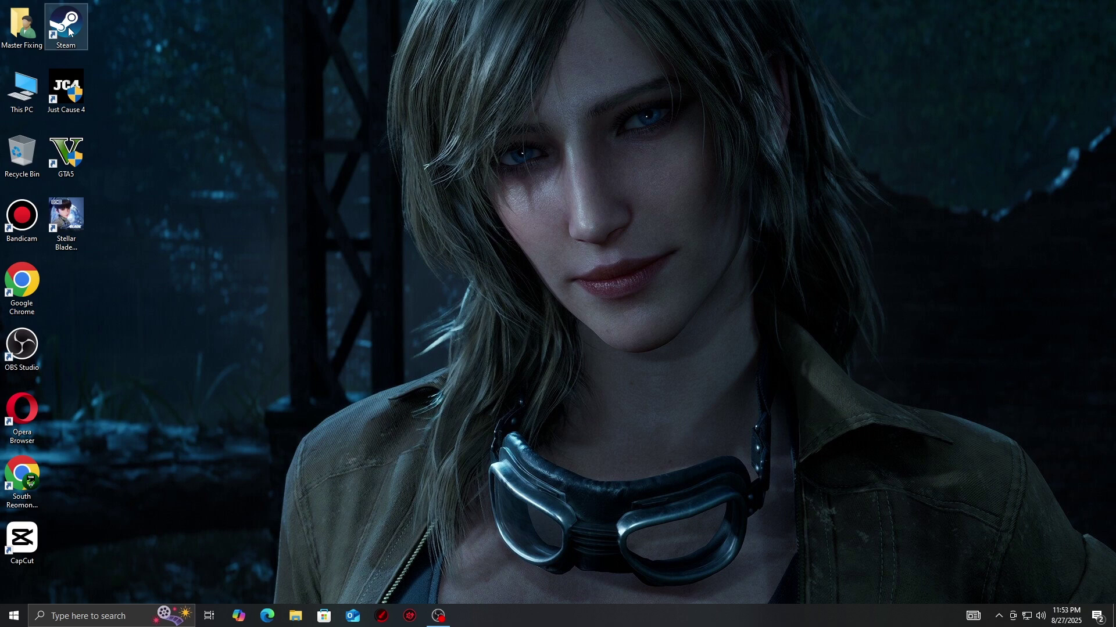
# Launch Steam and show the Installed Files properties of Stellar Blade Demo from the game library.
pyautogui.doubleClick(67, 27)
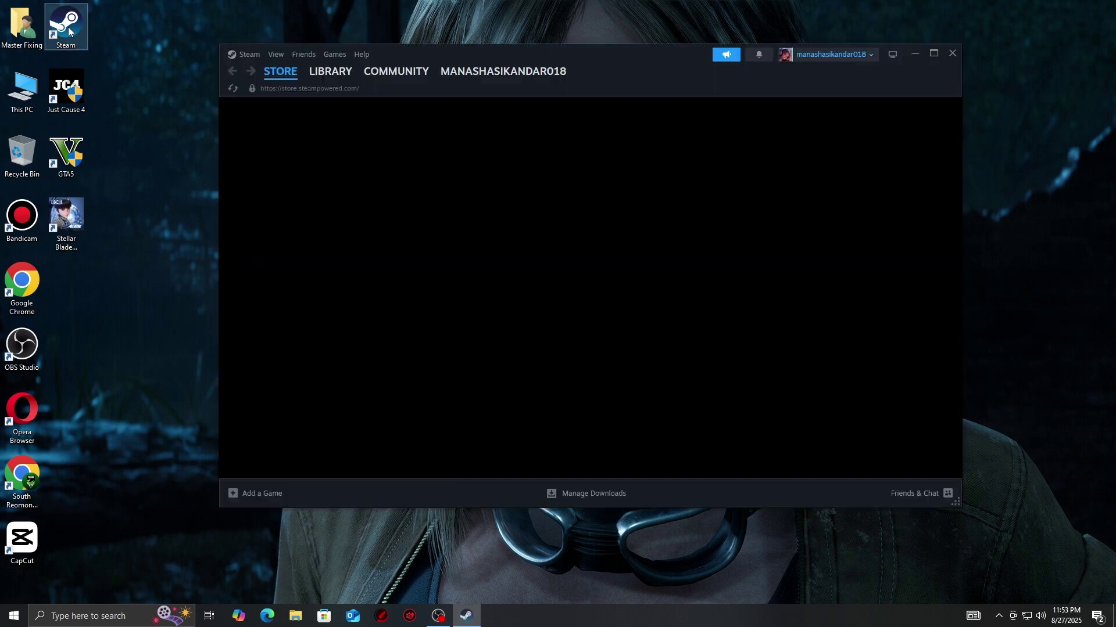
pyautogui.click(333, 72)
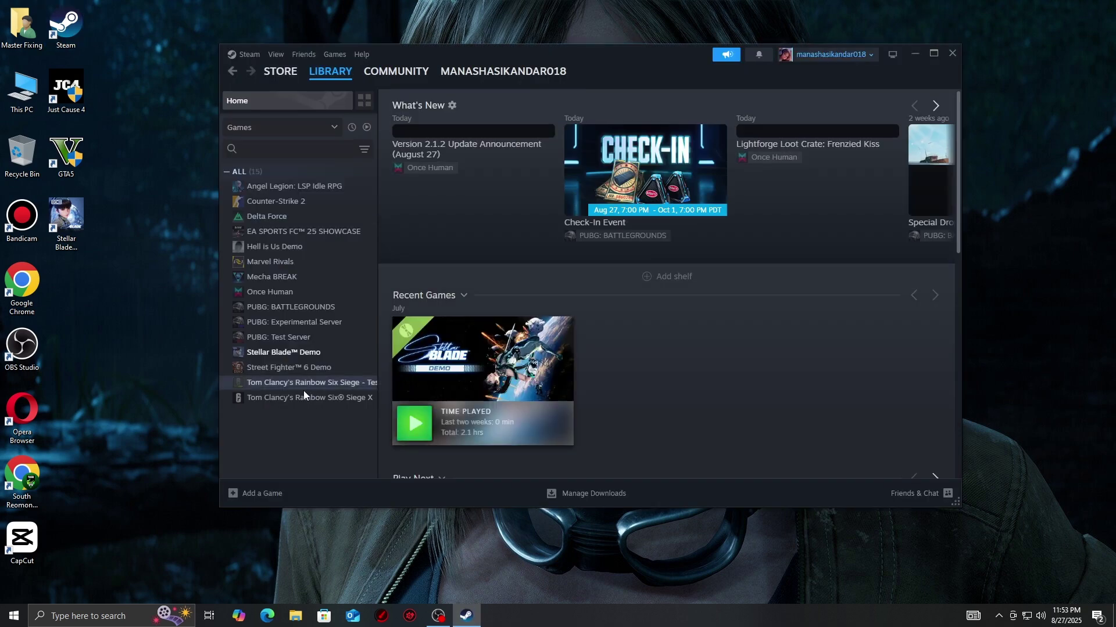
pyautogui.rightClick(284, 354)
pyautogui.click(312, 451)
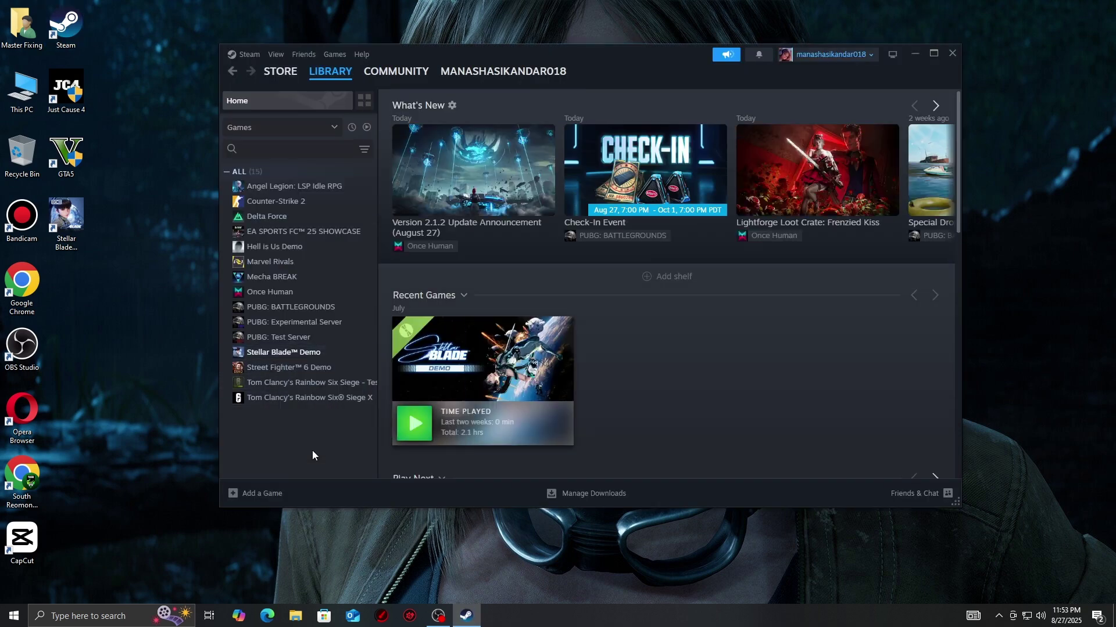
pyautogui.click(392, 214)
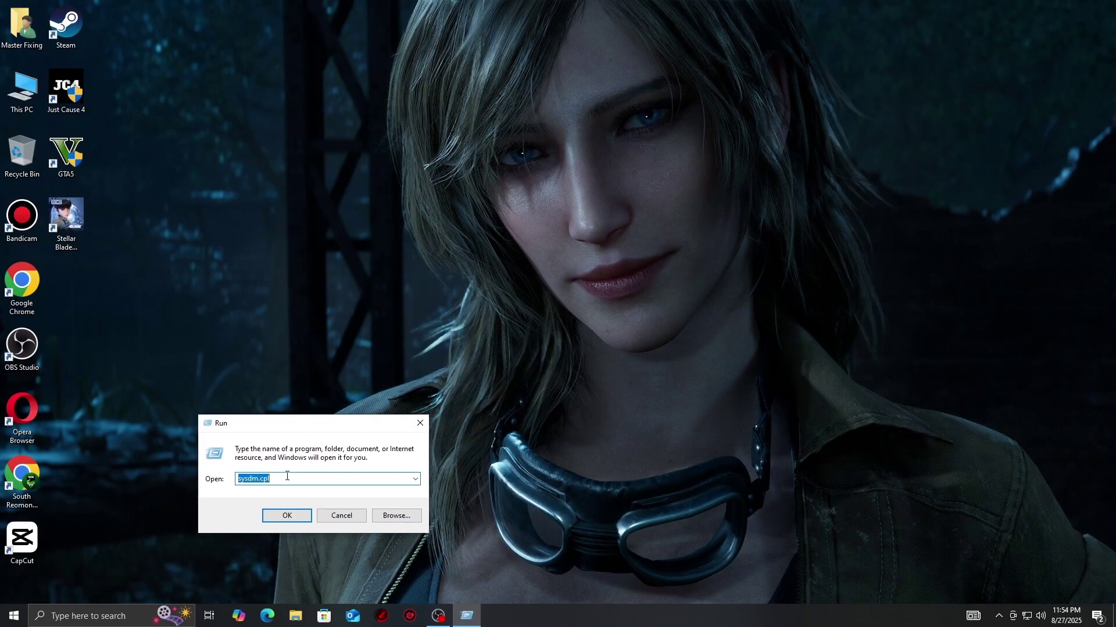
# Run sysdm.cpl and open the Virtual Memory settings from the advanced performance options.
pyautogui.click(301, 519)
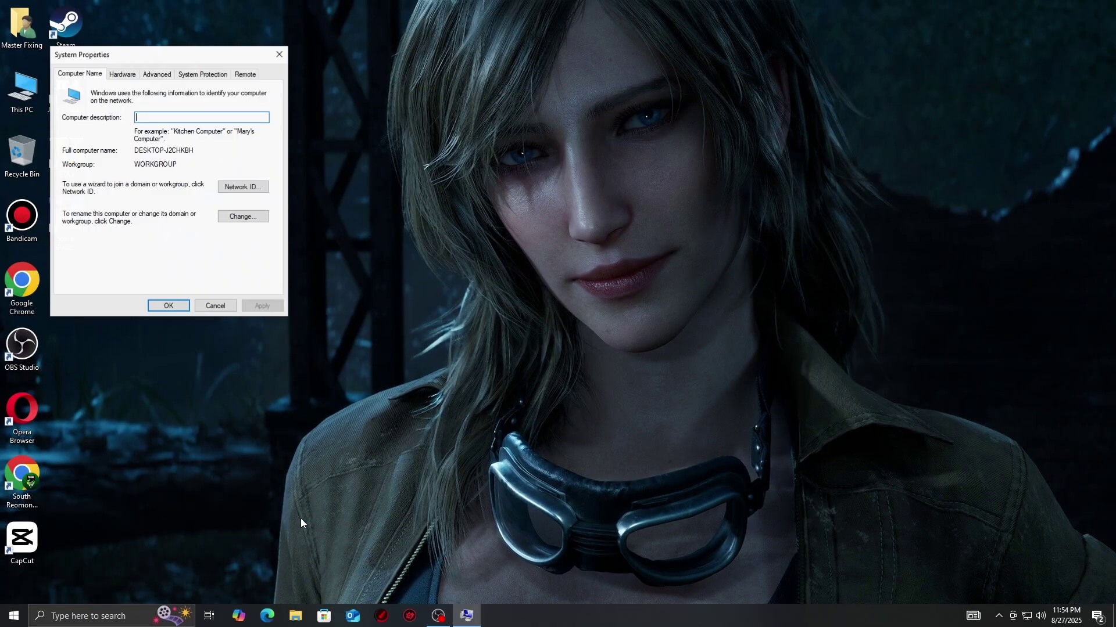
pyautogui.click(159, 76)
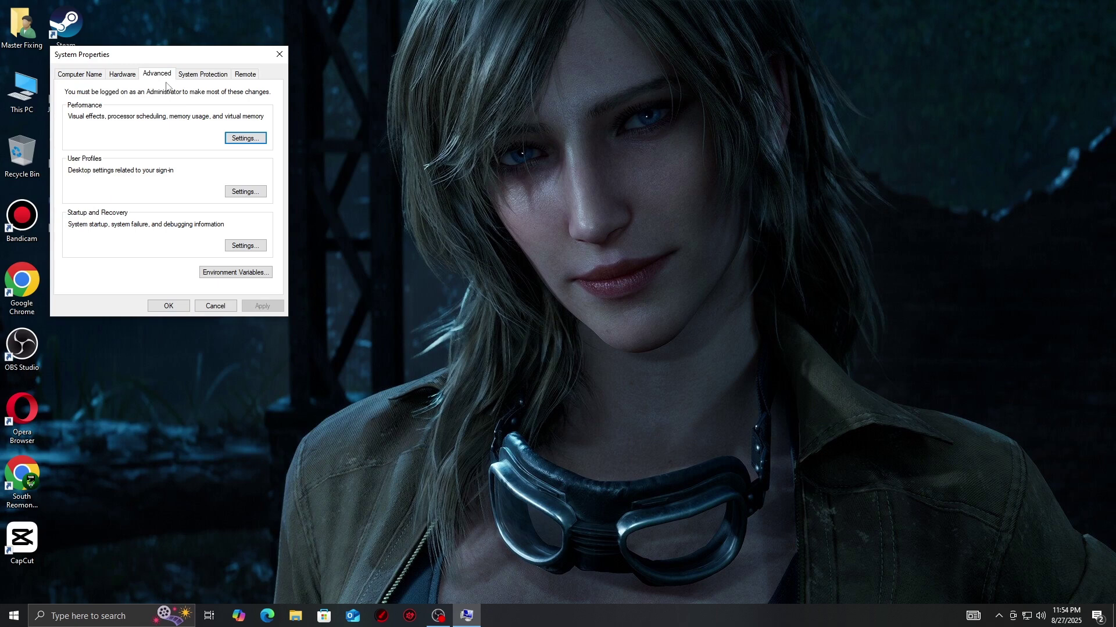
pyautogui.click(243, 138)
pyautogui.click(136, 119)
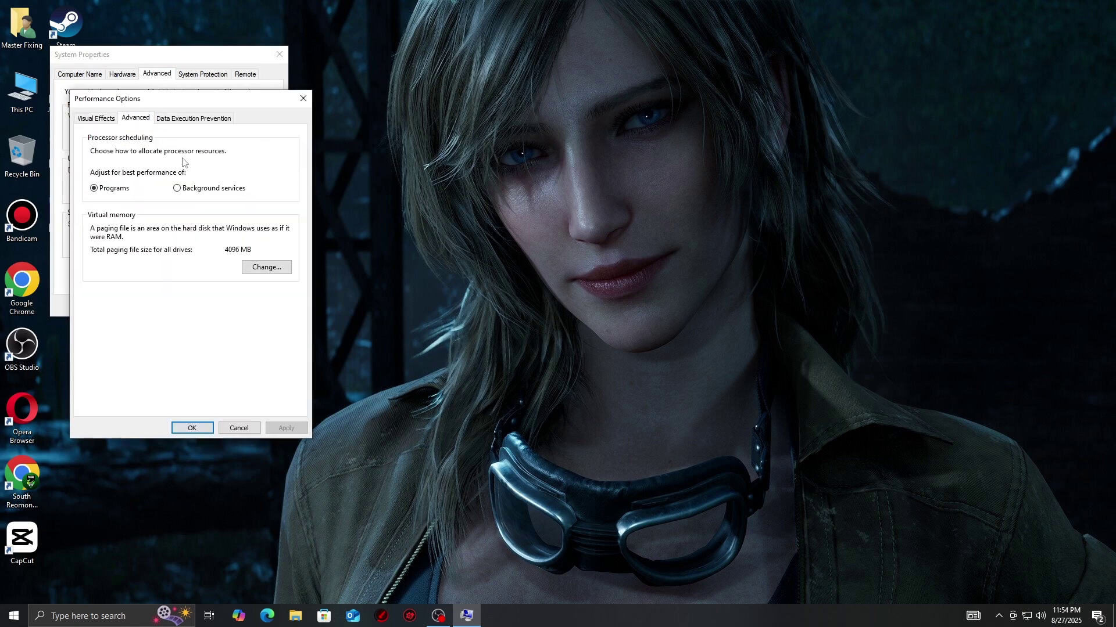
pyautogui.click(262, 266)
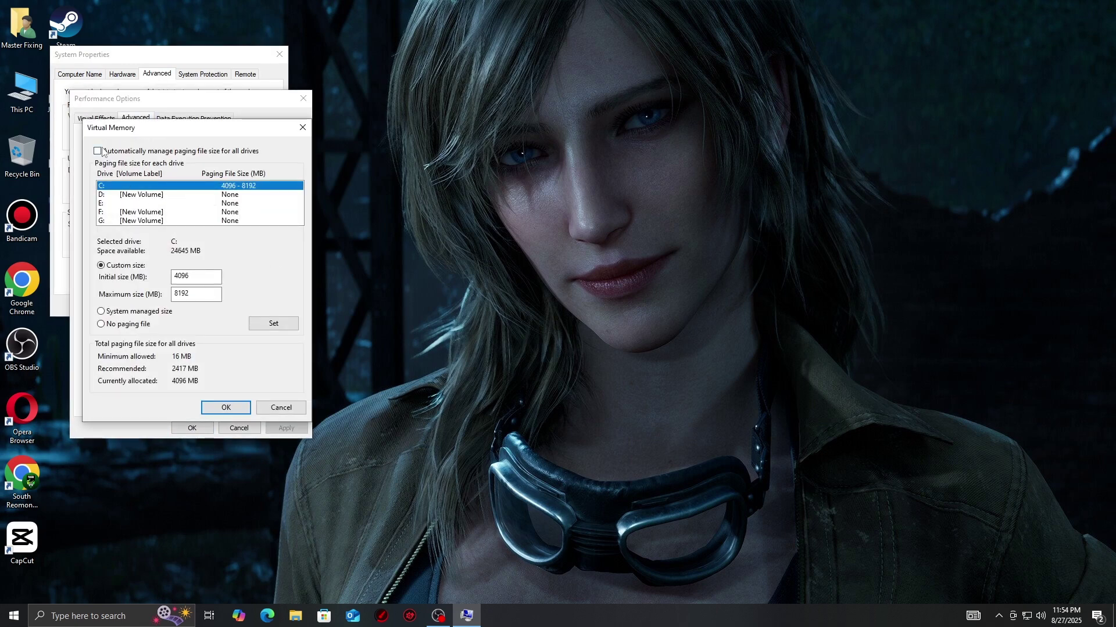
# Set virtual memory to a custom size on drive C with automatic paging file management off, and accept the open system dialogs.
pyautogui.click(98, 151)
pyautogui.click(99, 151)
pyautogui.press('Tab')
pyautogui.click(246, 409)
pyautogui.click(191, 428)
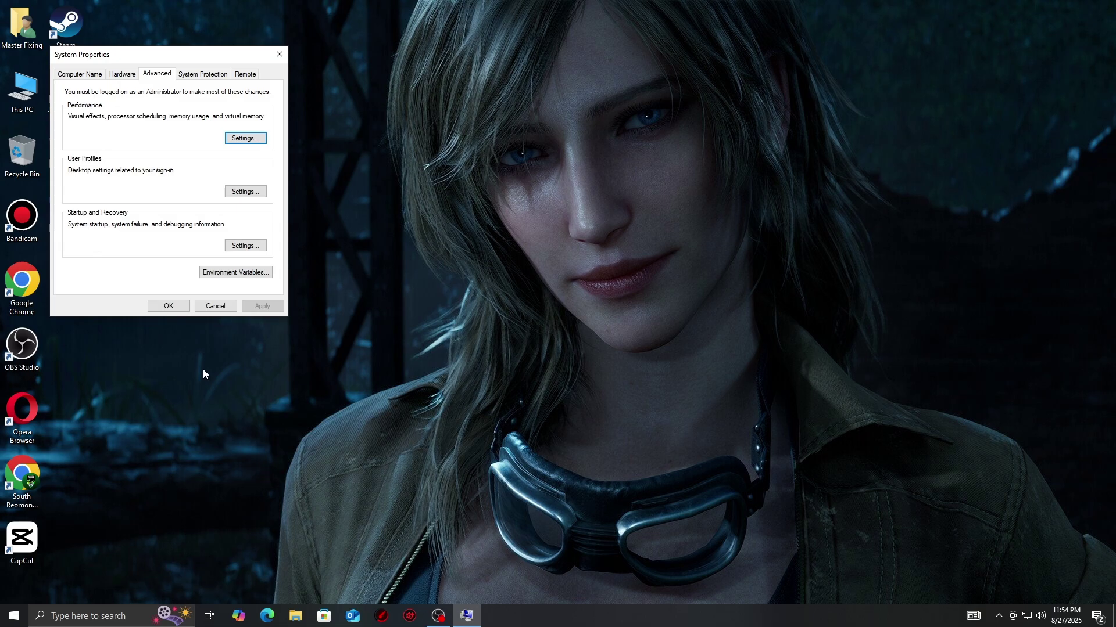
pyautogui.click(169, 305)
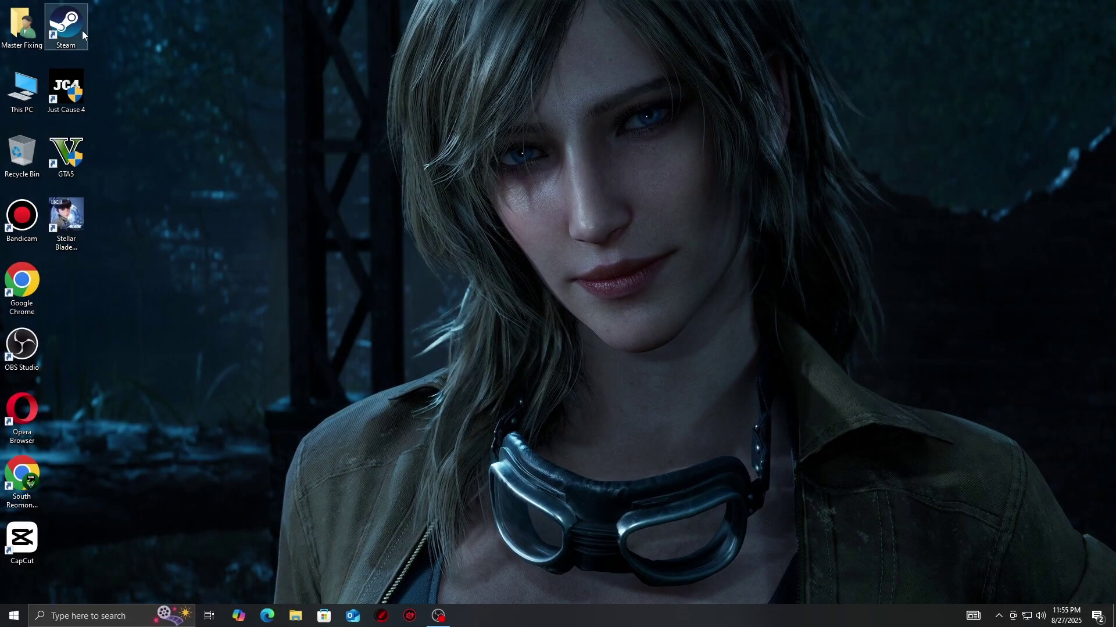
# Disable the in-game Steam Overlay in the Stellar Blade Demo properties and close Steam.
pyautogui.doubleClick(82, 30)
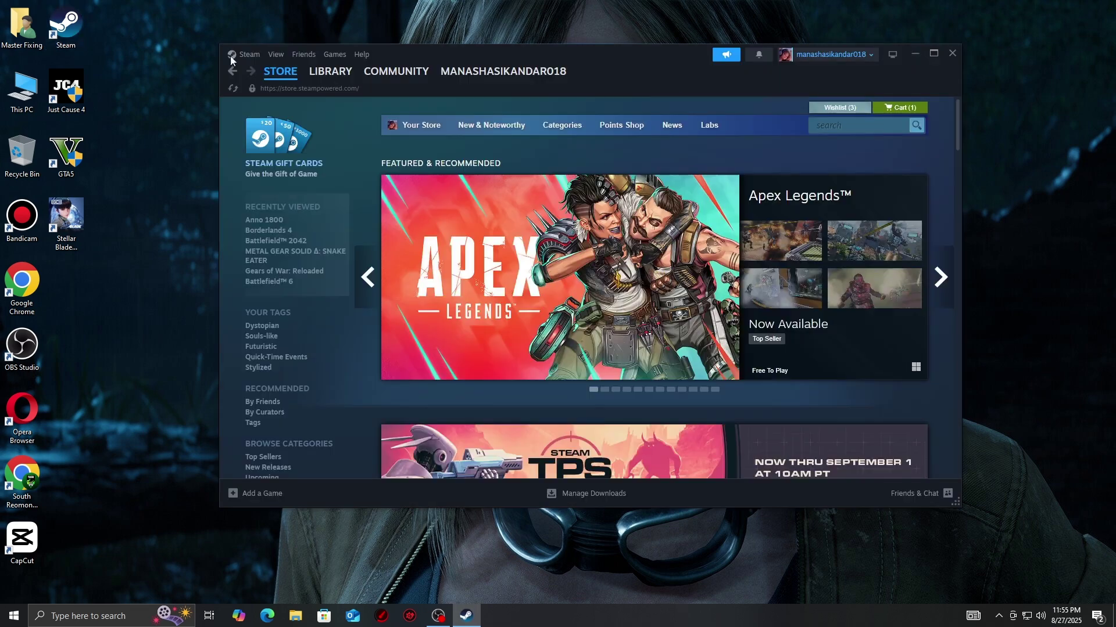
pyautogui.click(330, 70)
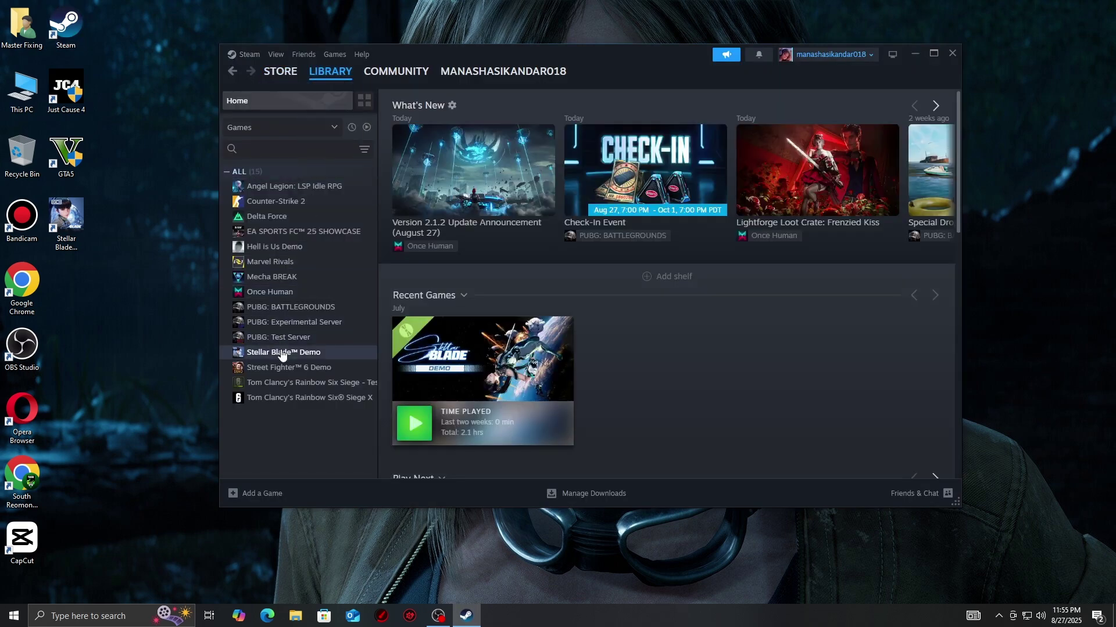
pyautogui.rightClick(284, 352)
pyautogui.click(317, 438)
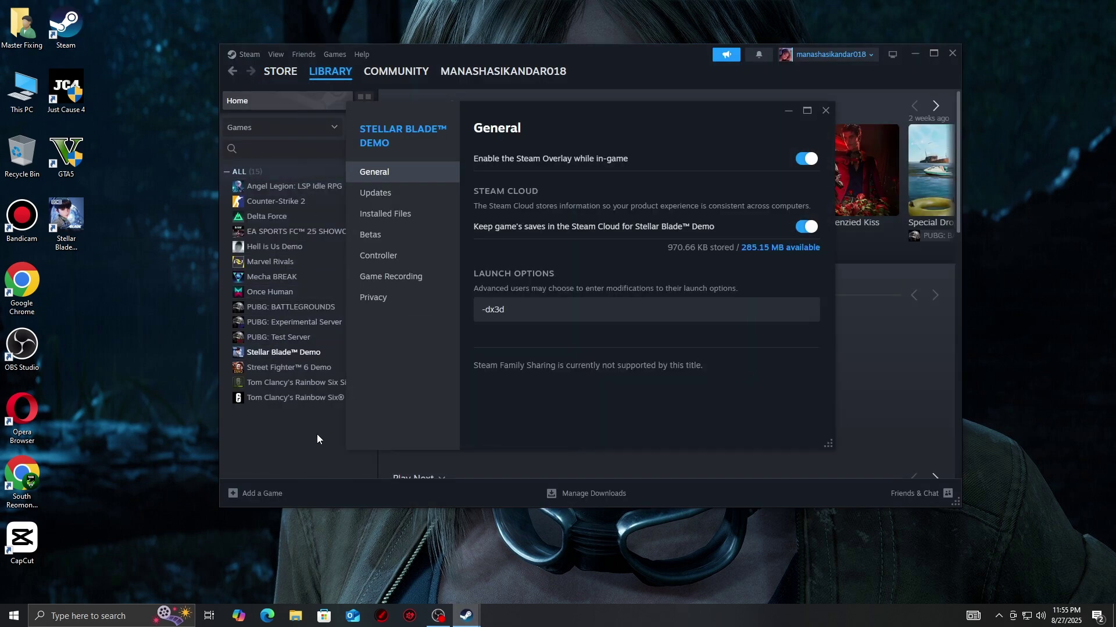
pyautogui.click(808, 163)
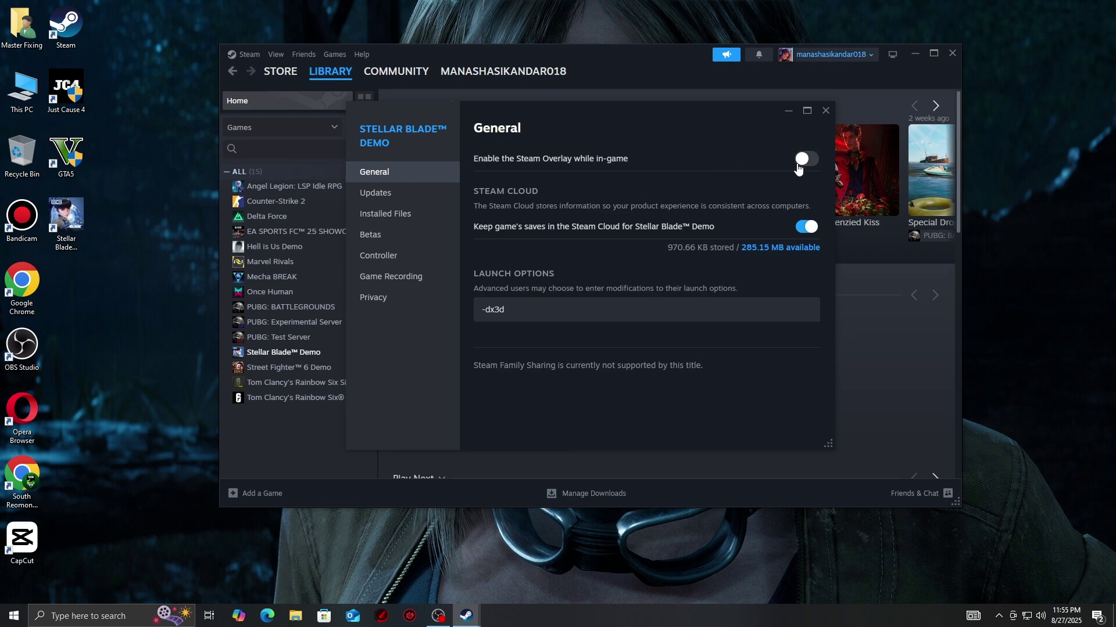
pyautogui.click(826, 111)
pyautogui.click(951, 53)
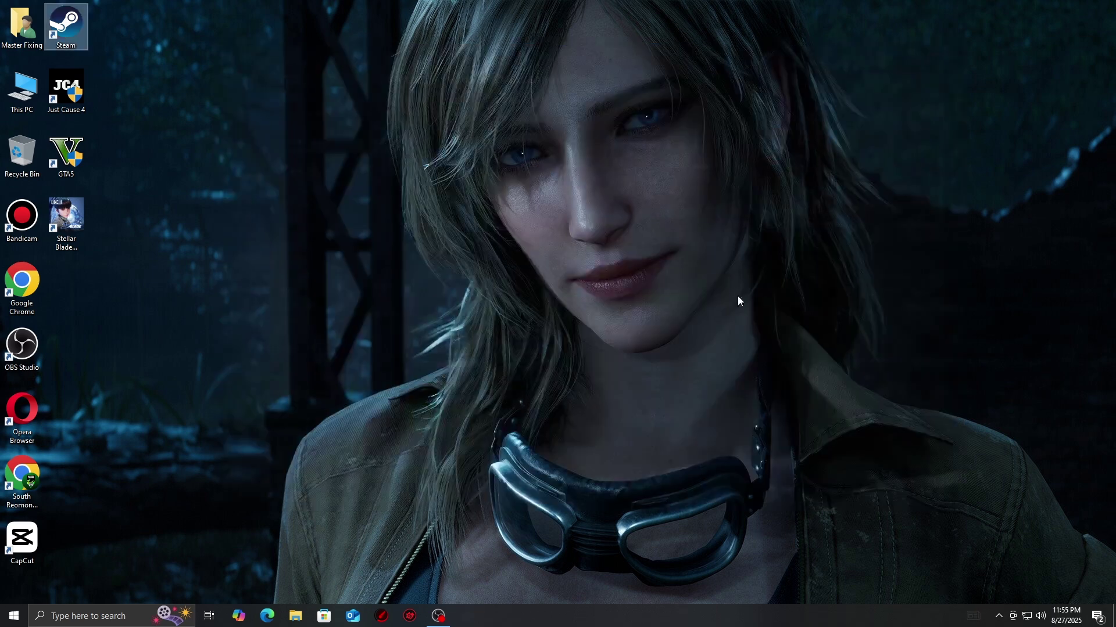
# Open the startup programs in Task Manager and set the NexGenERP entry to disabled.
pyautogui.rightClick(613, 621)
pyautogui.click(640, 573)
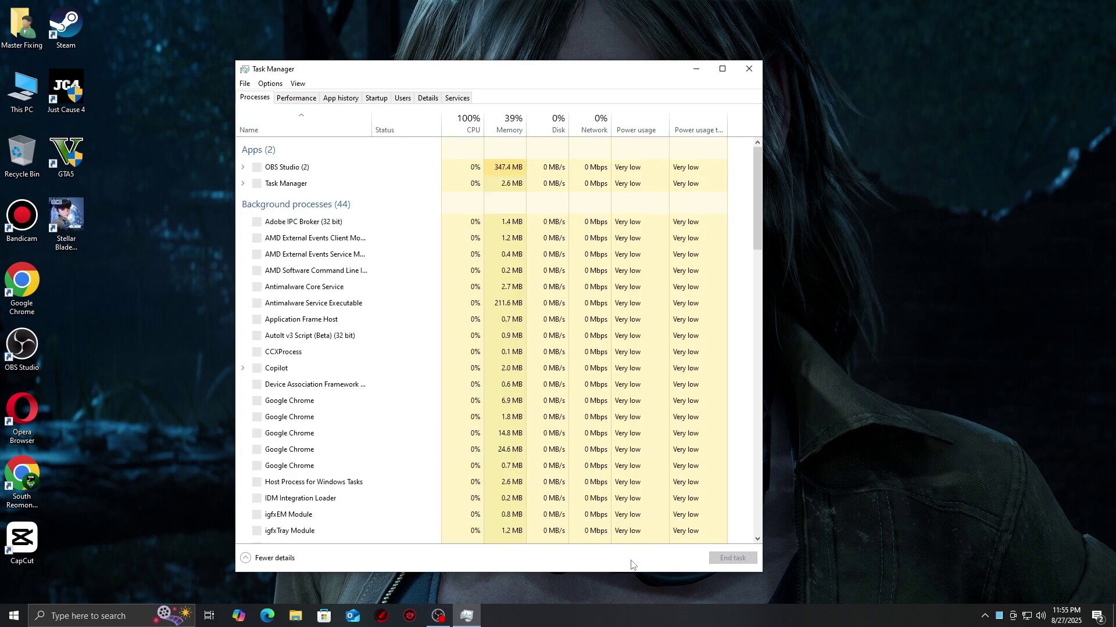
pyautogui.click(379, 98)
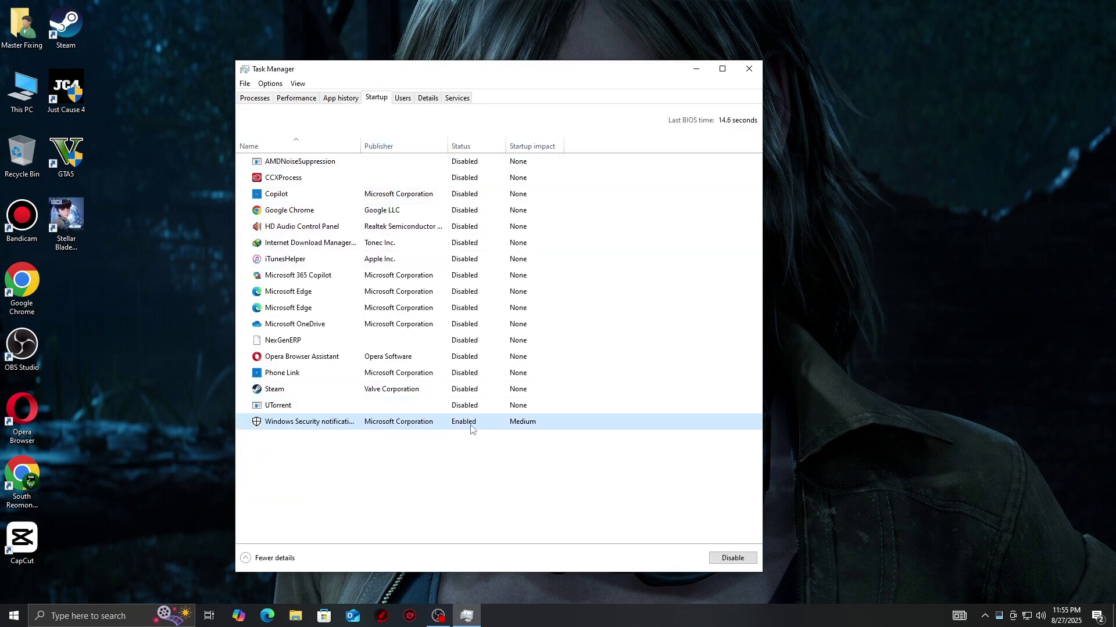
pyautogui.rightClick(465, 341)
pyautogui.click(509, 349)
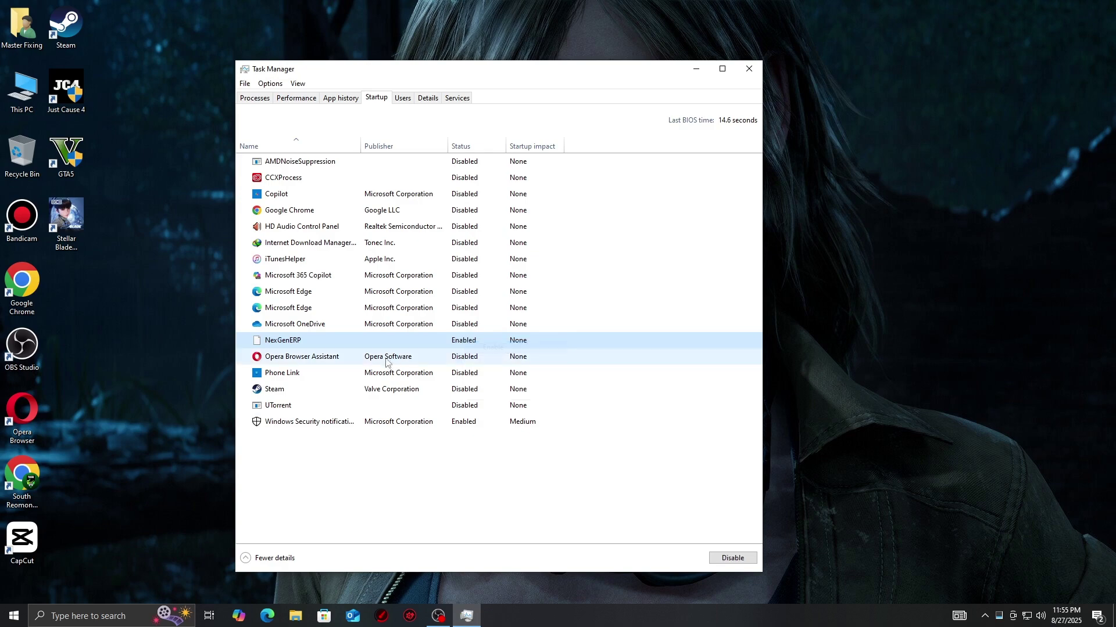
pyautogui.rightClick(457, 347)
pyautogui.click(488, 351)
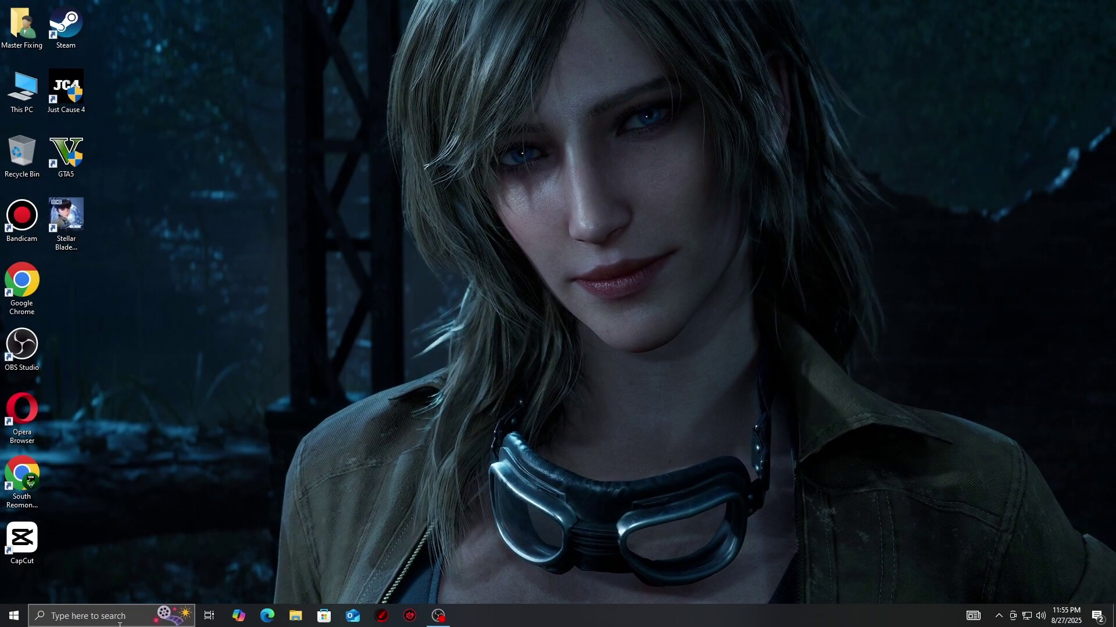
# View the Windows Update page under Update & Security in Windows Settings, and close Settings.
pyautogui.click(118, 617)
pyautogui.write('setting')
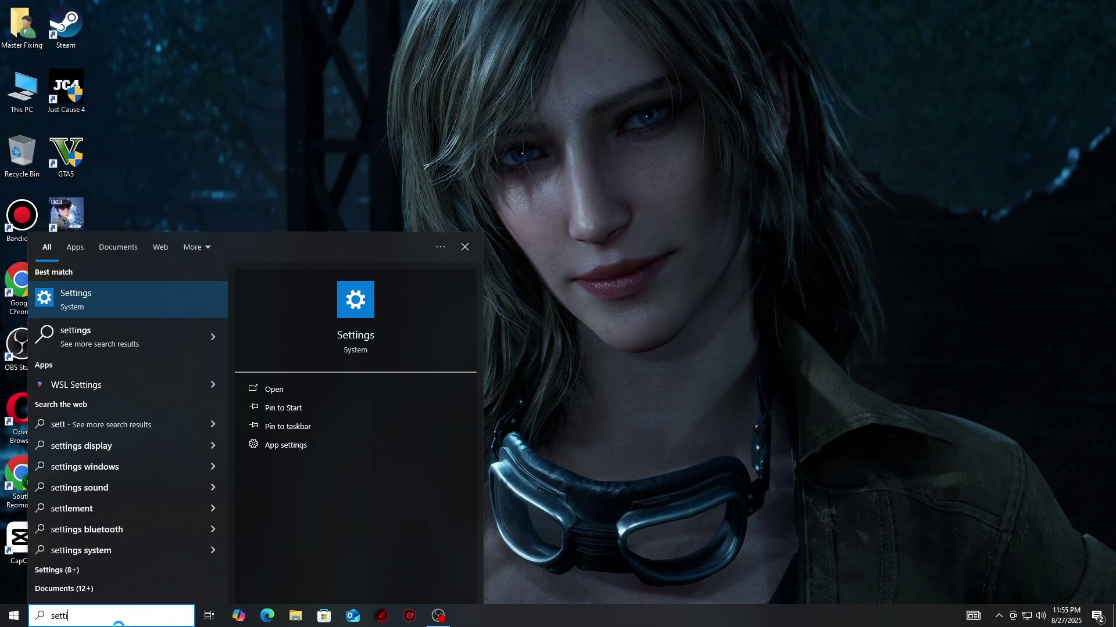
pyautogui.click(96, 301)
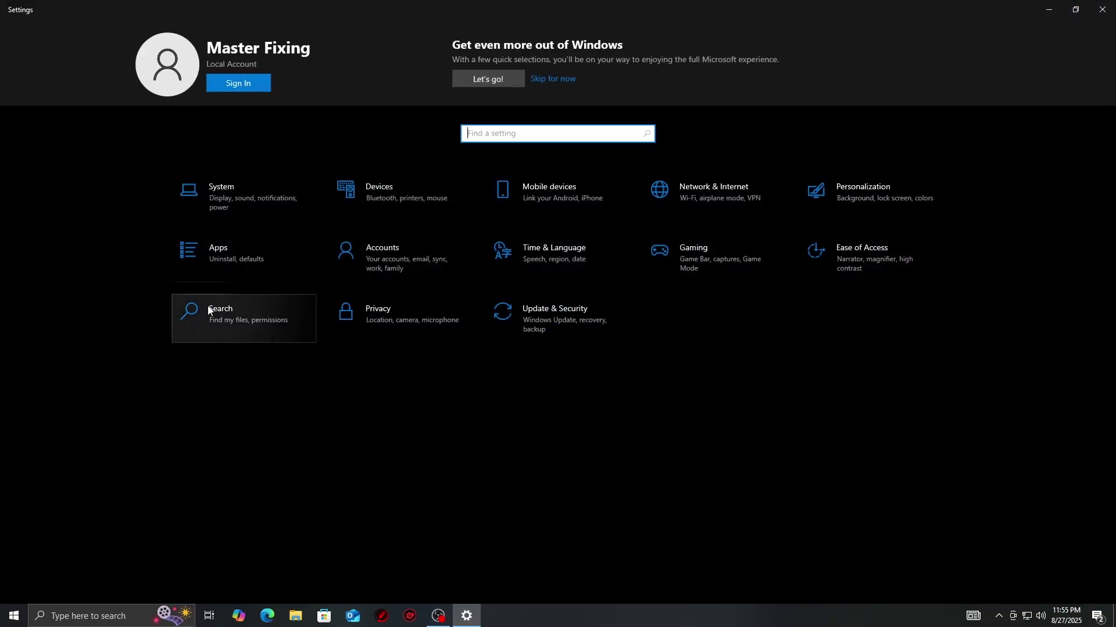
pyautogui.click(561, 316)
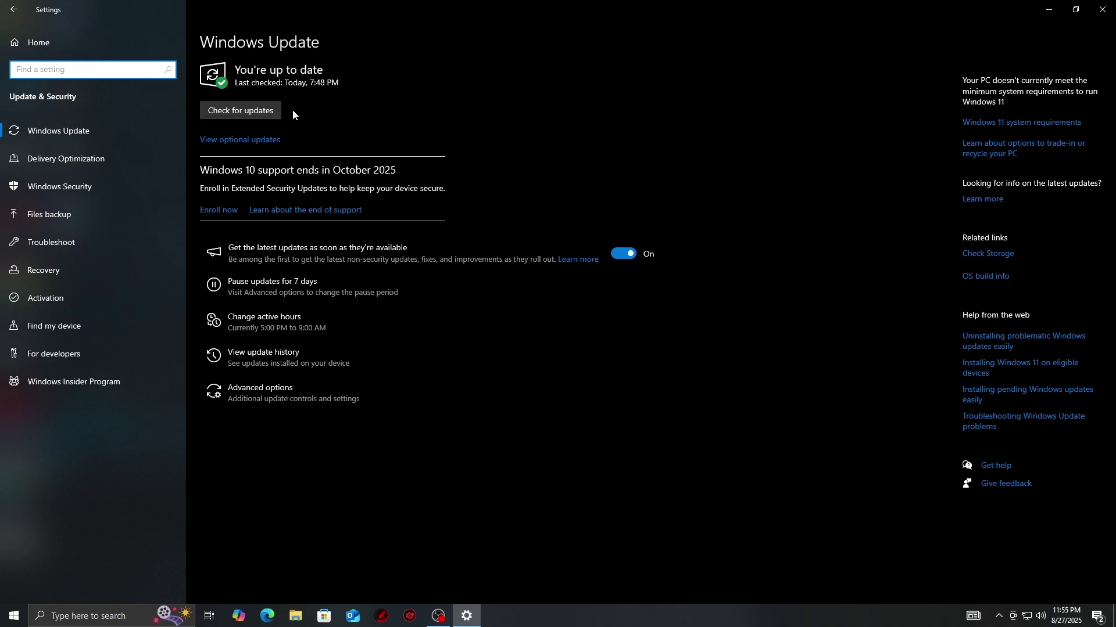
pyautogui.click(1102, 9)
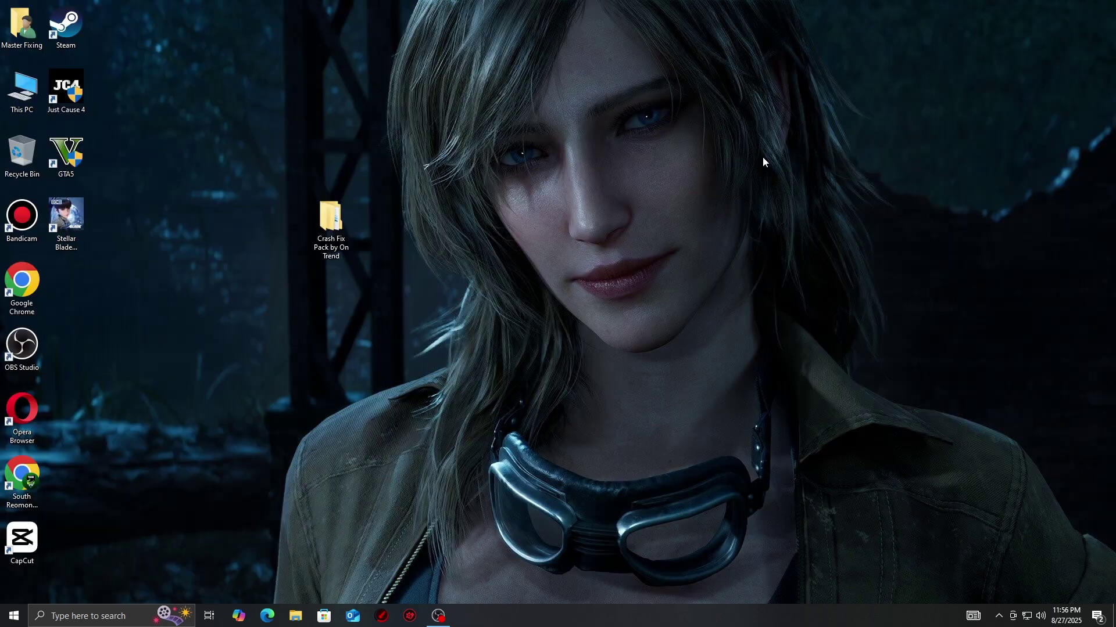
# Launch DXSETUP from the DirectX-Redist-Jun-2010_2 folder inside the Crash Fix Pack by On Trend folder.
pyautogui.doubleClick(344, 216)
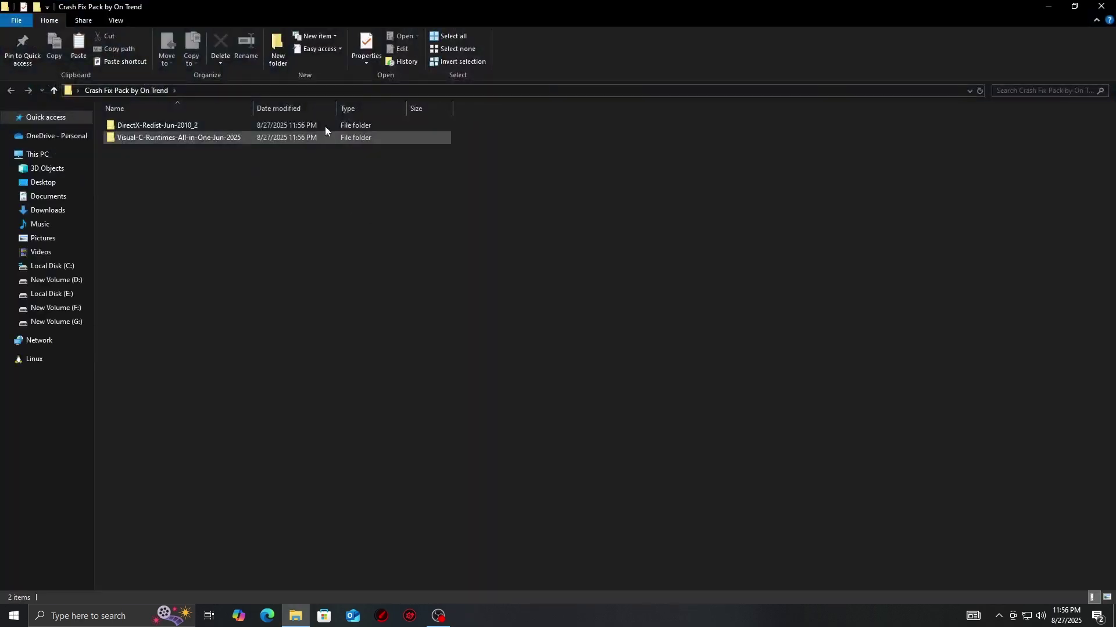
pyautogui.click(243, 126)
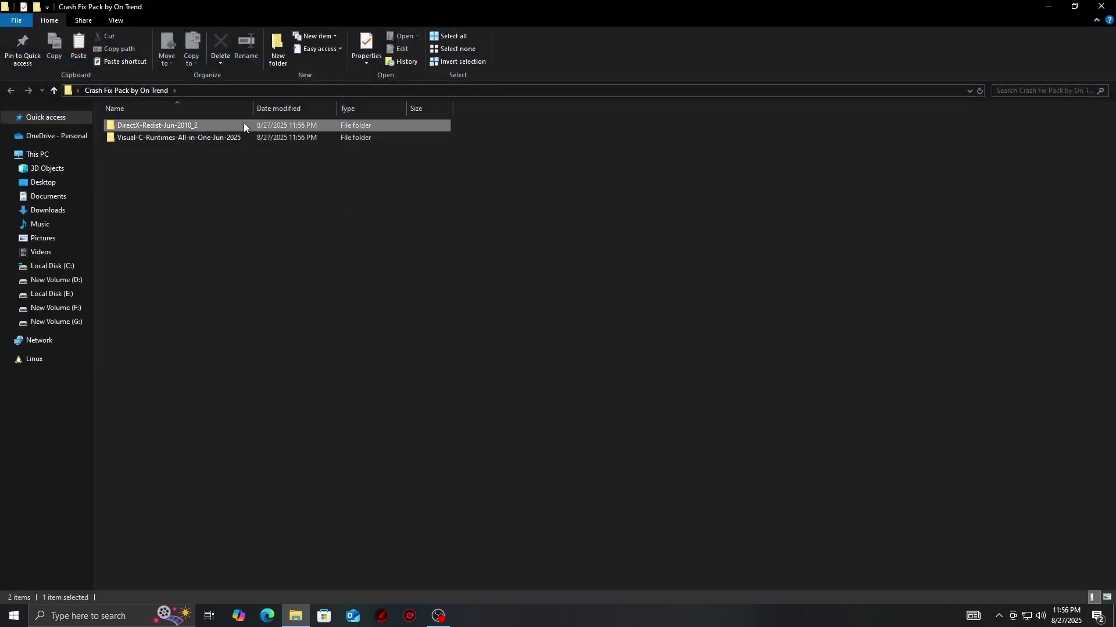
pyautogui.doubleClick(243, 126)
pyautogui.scroll(-13, 253, 402)
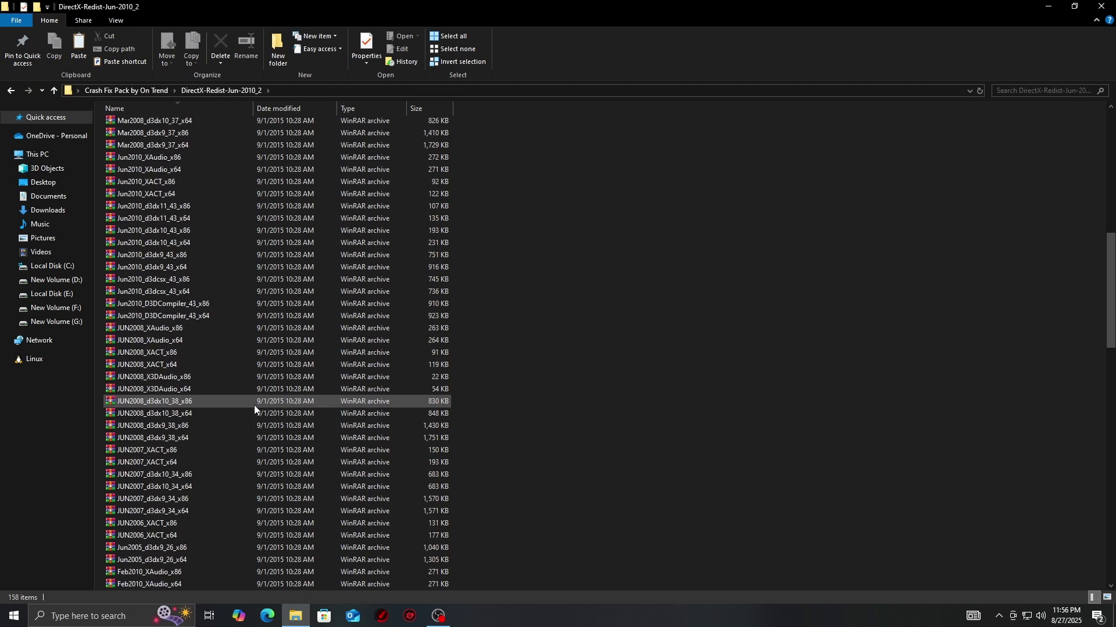
pyautogui.scroll(-13, 253, 406)
pyautogui.click(126, 283)
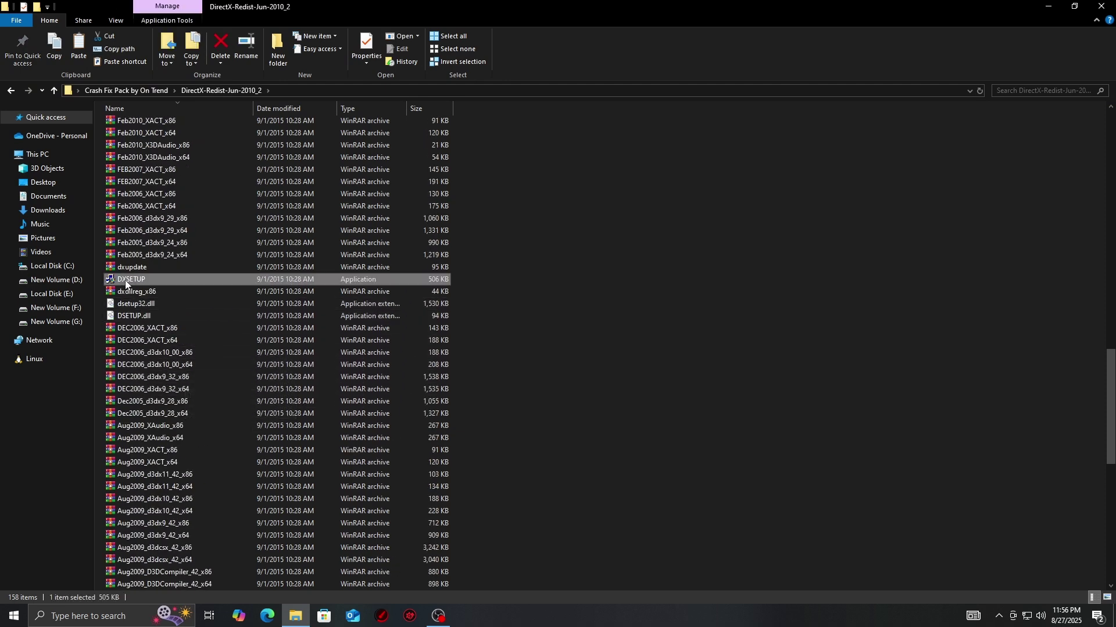
pyautogui.doubleClick(126, 284)
# Go through the DirectX setup wizard to install the components and finish it.
pyautogui.click(289, 285)
pyautogui.click(291, 286)
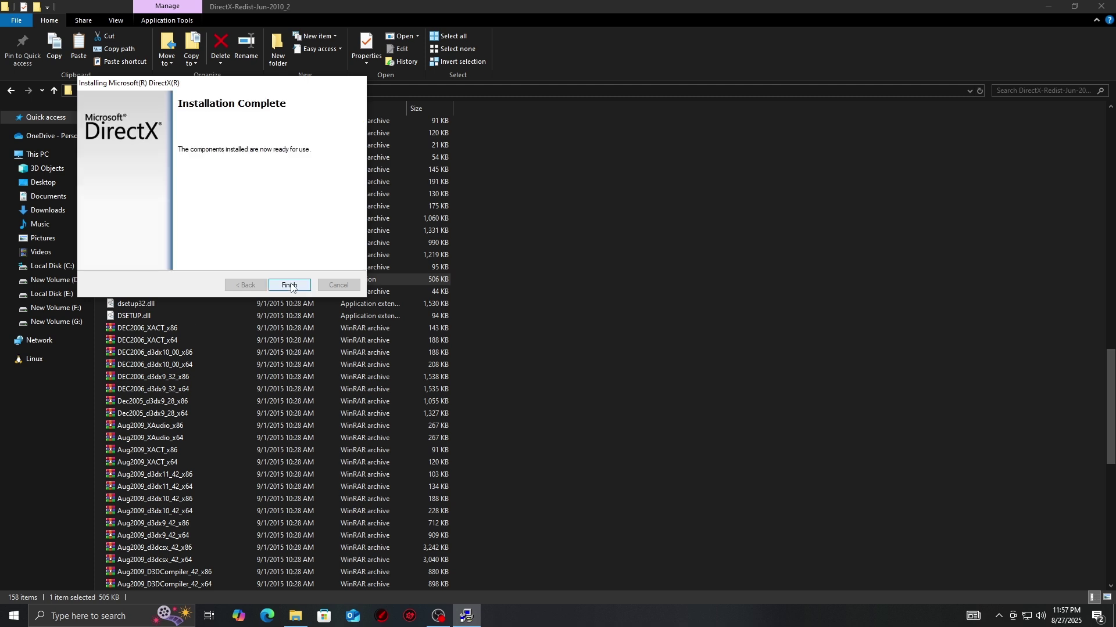
pyautogui.click(291, 284)
# Return to the crash fix pack, open Visual-C-Runtimes-All-in-One-Jun-2025 and run the file at the start of its list.
pyautogui.click(8, 90)
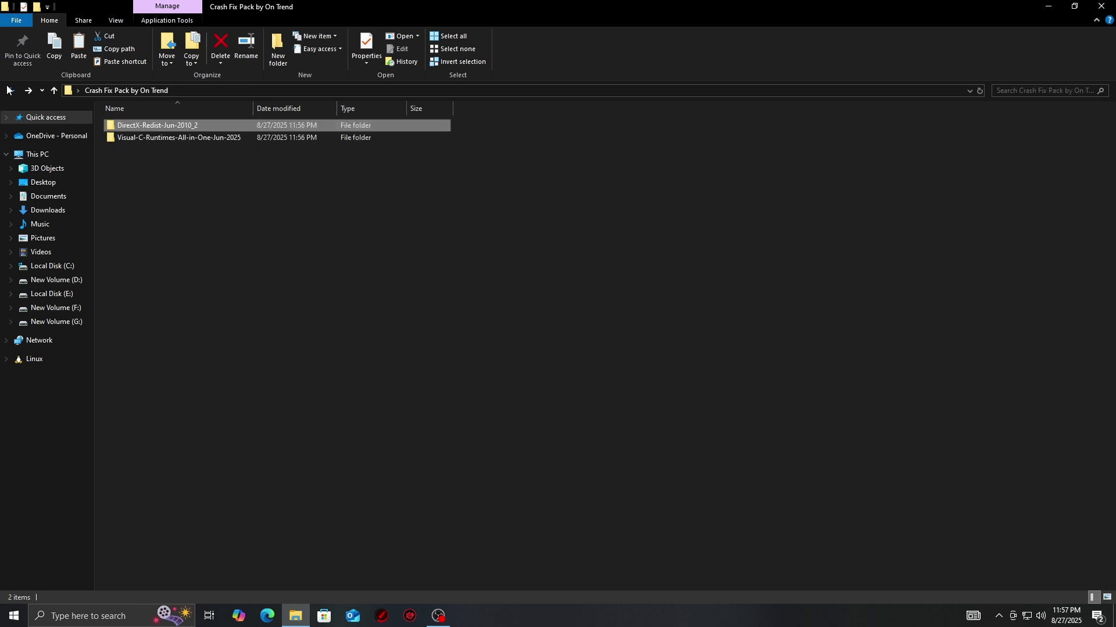
pyautogui.doubleClick(127, 134)
pyautogui.doubleClick(130, 128)
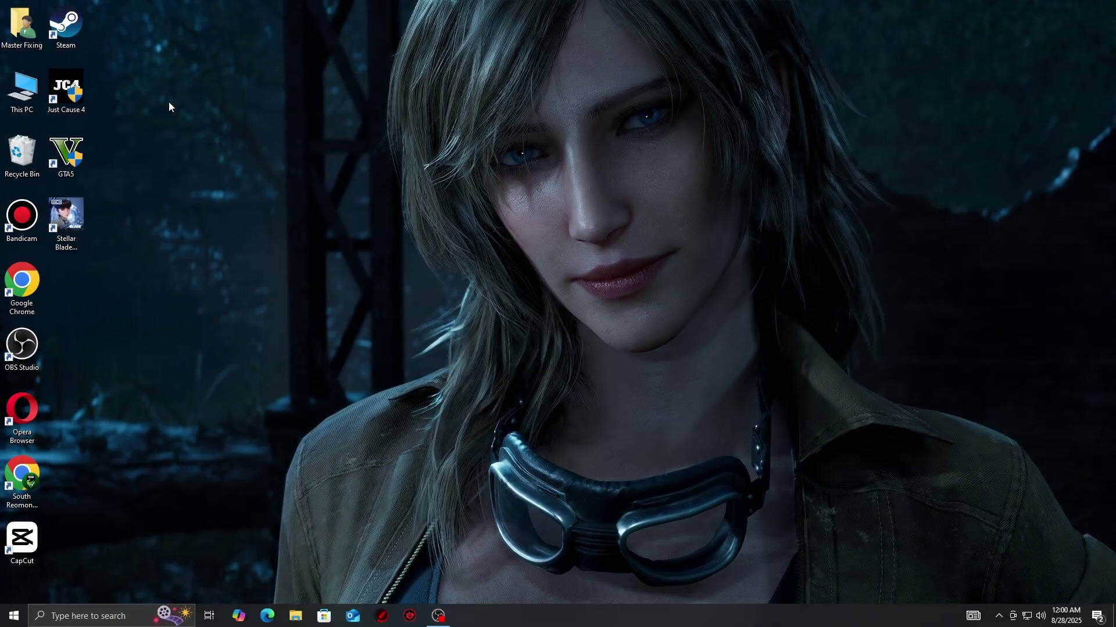
# In Steam, open the properties of Stellar Blade Demo from the library and browse to its installed files folder.
pyautogui.doubleClick(66, 25)
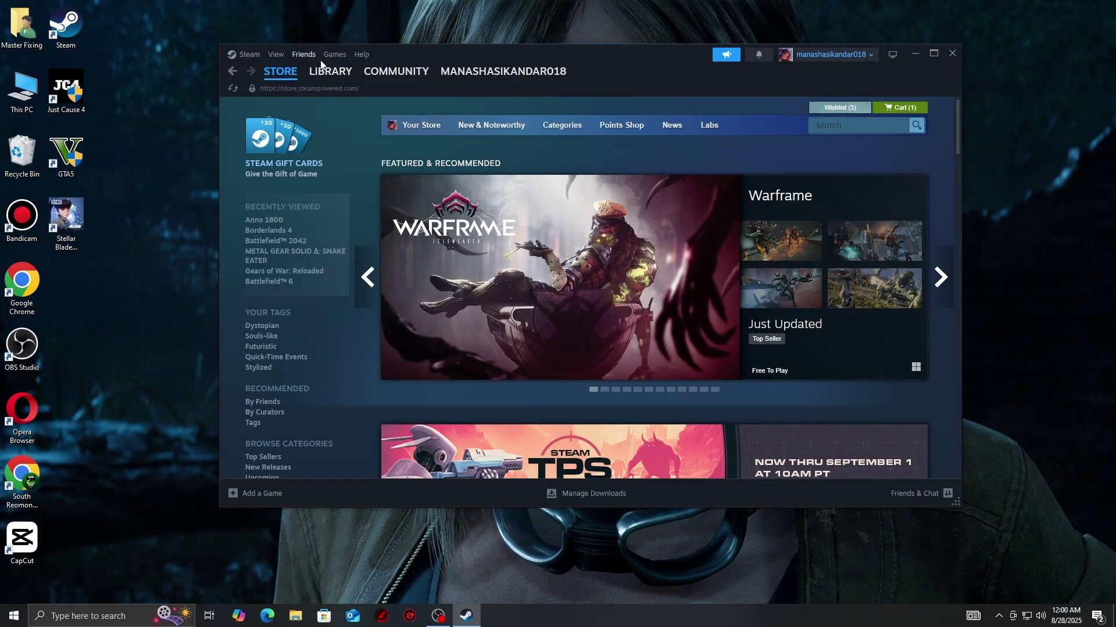
pyautogui.click(329, 72)
pyautogui.rightClick(293, 355)
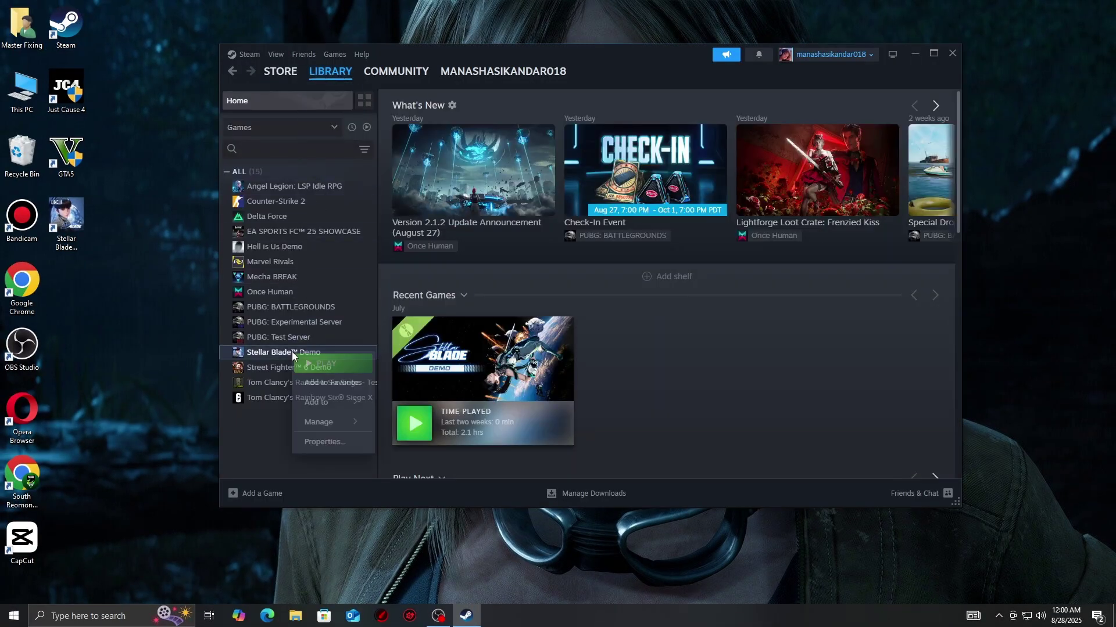
pyautogui.click(325, 441)
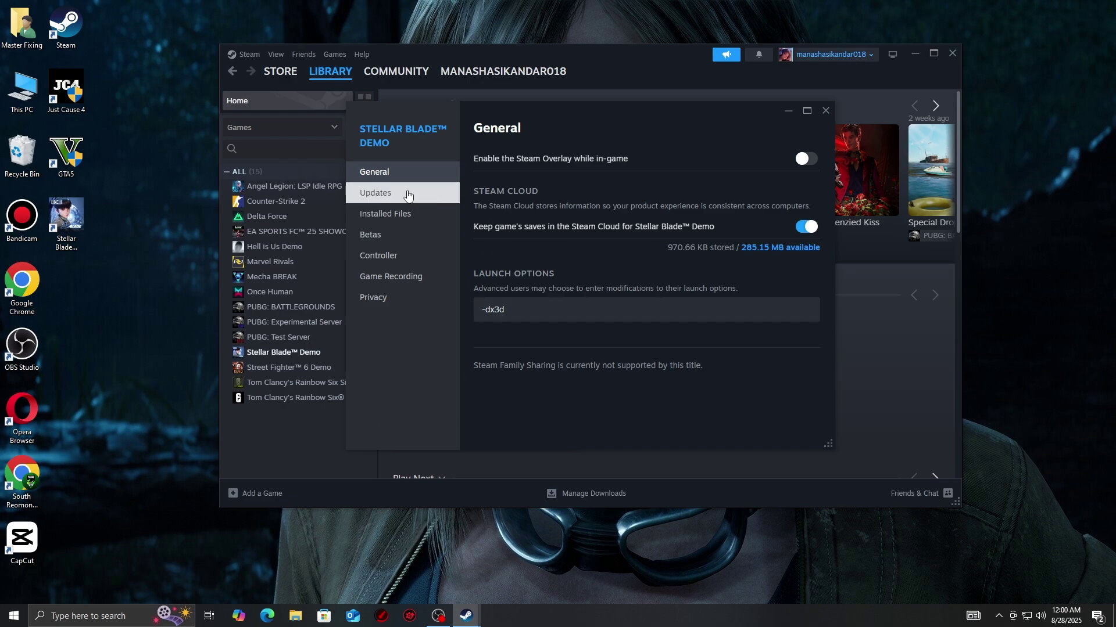
pyautogui.click(404, 215)
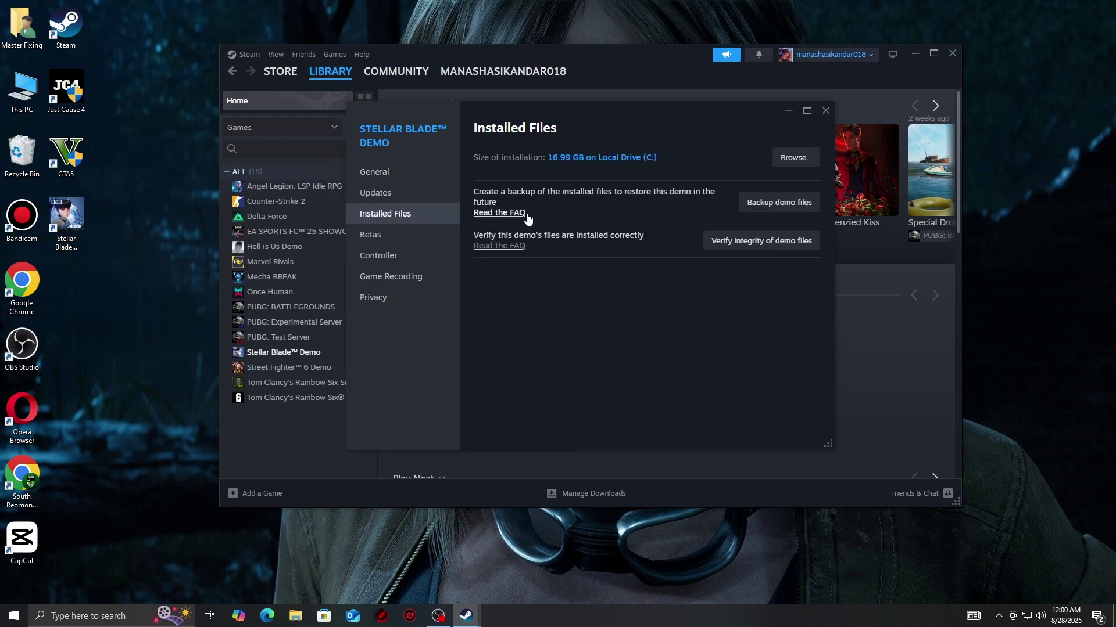
pyautogui.click(790, 162)
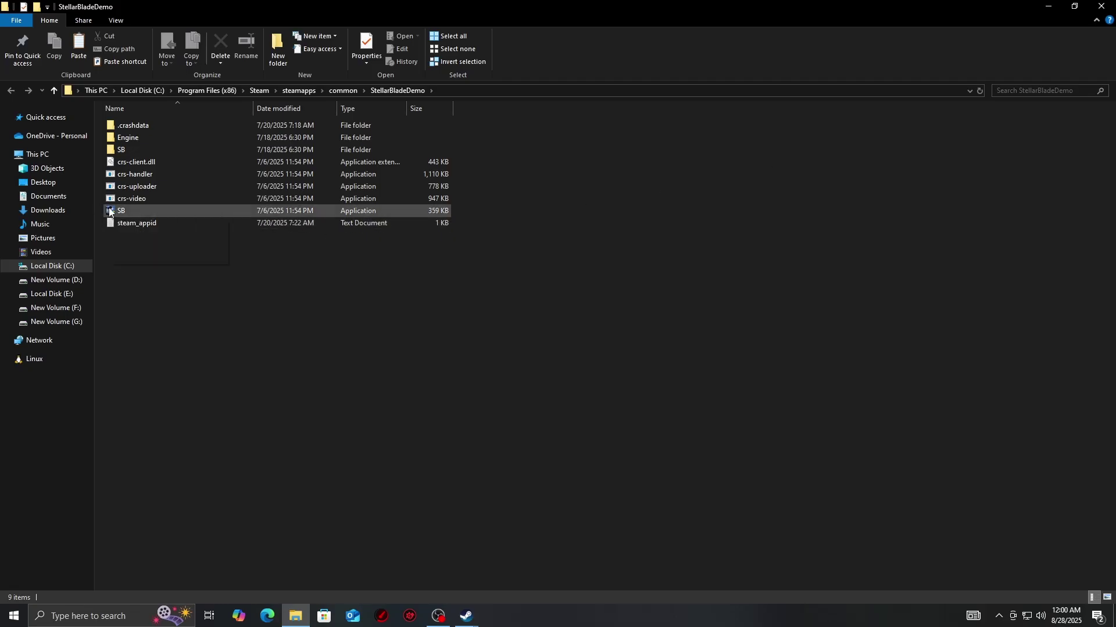
# Set the SB application to run in Windows 8 compatibility mode and as an administrator, and apply the changes.
pyautogui.rightClick(110, 212)
pyautogui.click(151, 498)
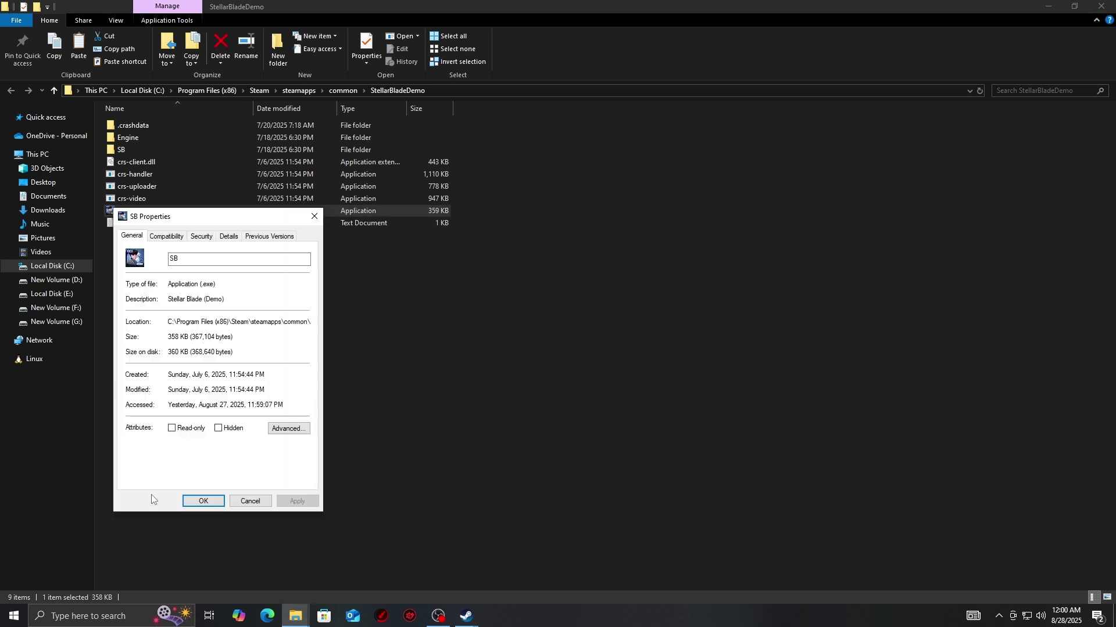
pyautogui.click(174, 236)
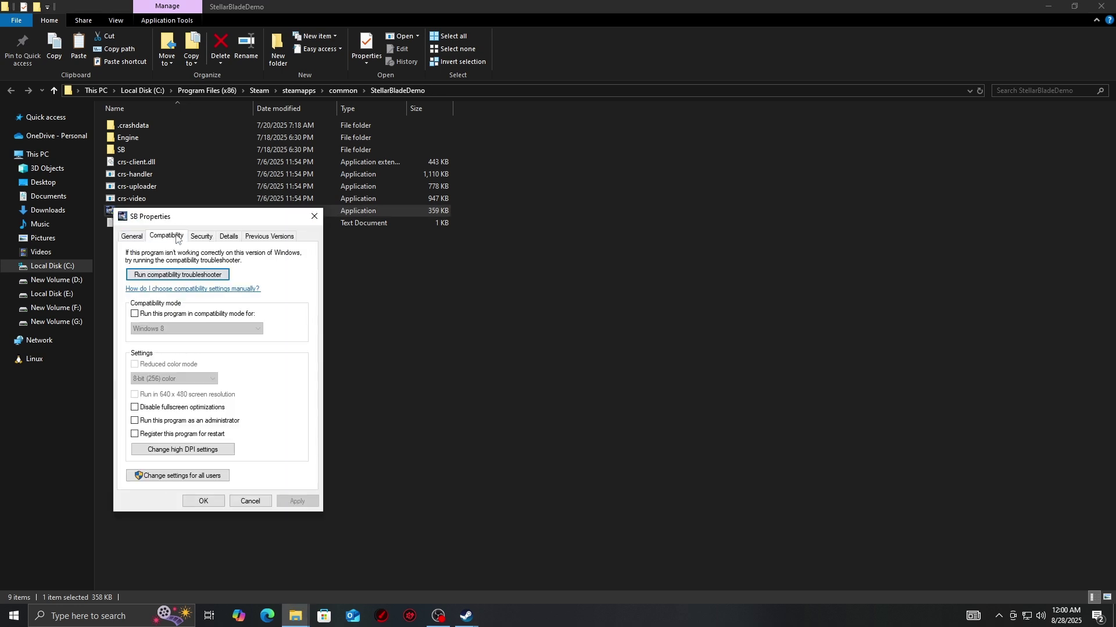
pyautogui.click(145, 316)
pyautogui.click(166, 329)
pyautogui.click(160, 372)
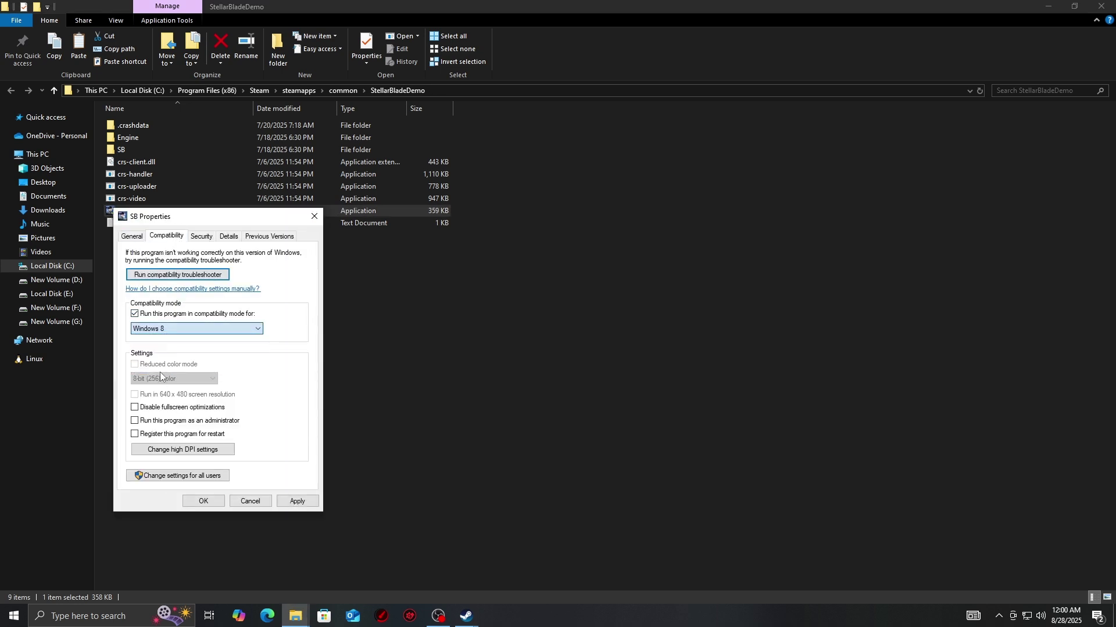
pyautogui.click(158, 422)
pyautogui.click(292, 502)
pyautogui.press('Return')
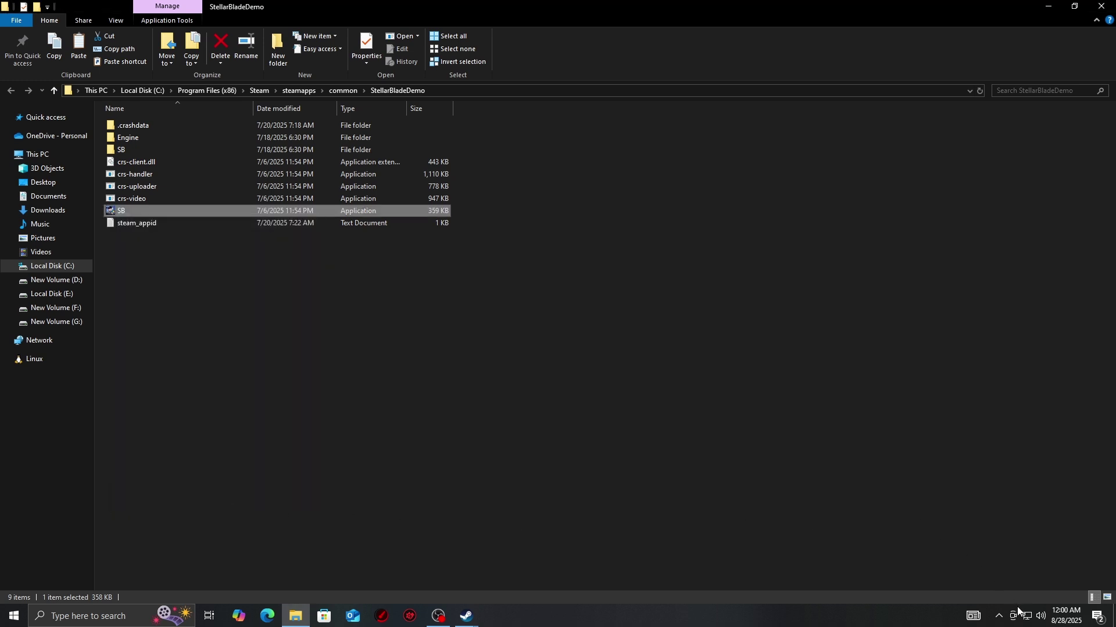
# Open the virus and threat protection exclusions in Windows Security and start adding a file exclusion.
pyautogui.click(999, 615)
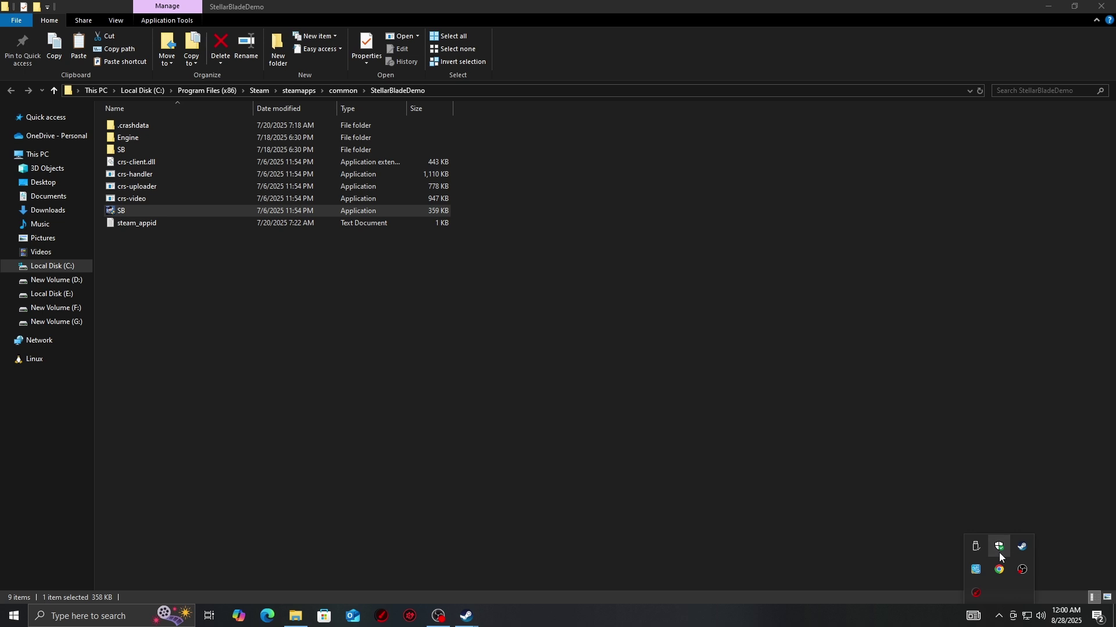
pyautogui.click(999, 552)
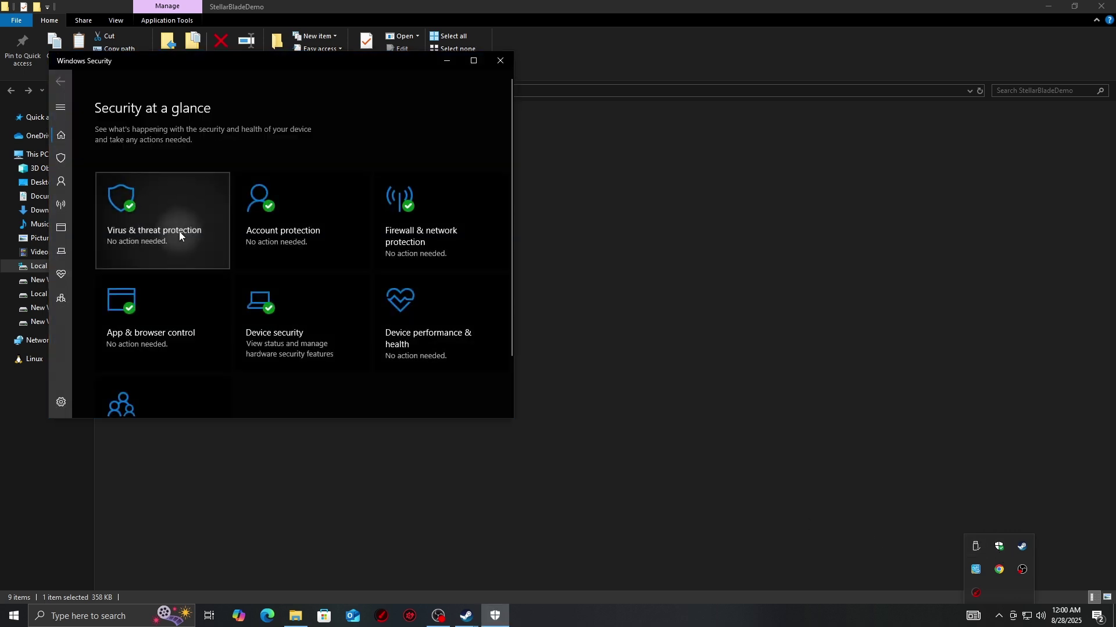
pyautogui.click(179, 231)
pyautogui.scroll(-2, 159, 279)
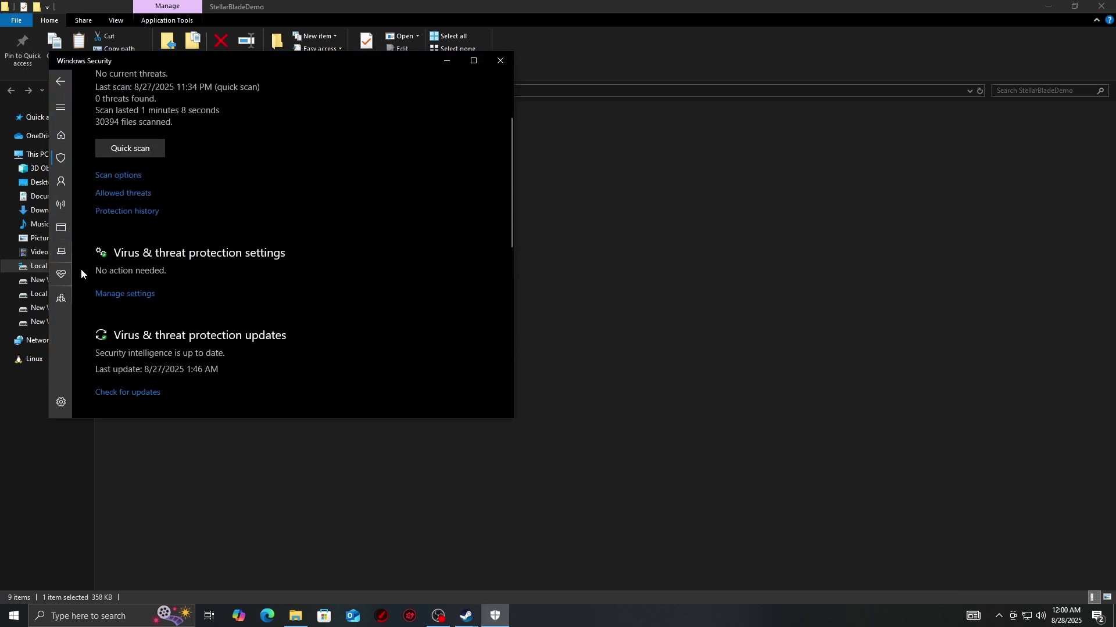
pyautogui.click(115, 295)
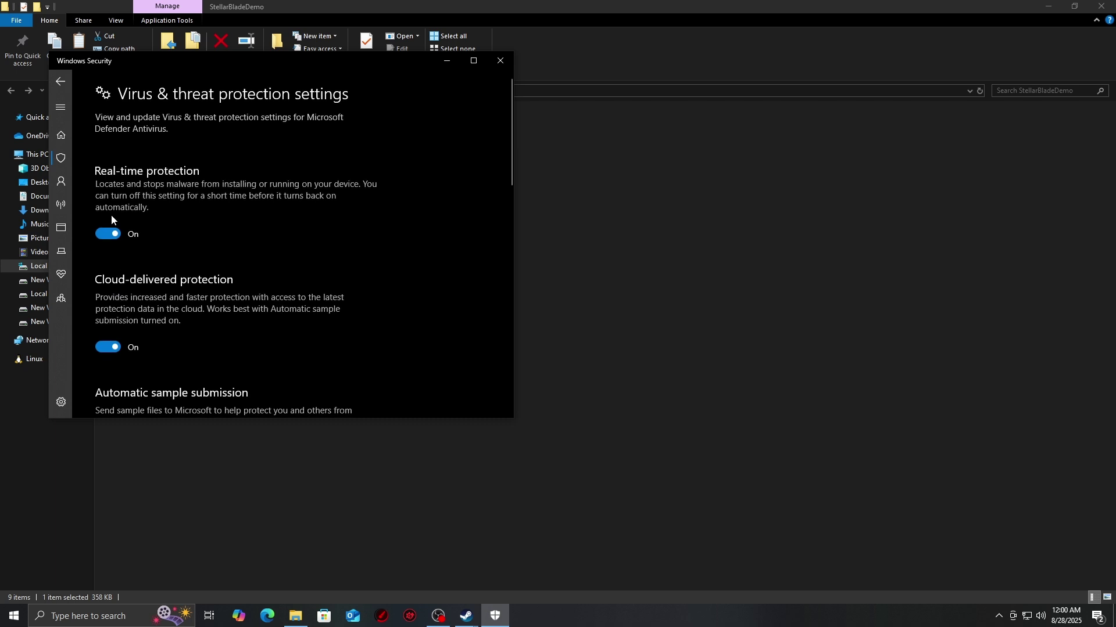
pyautogui.scroll(-10, 132, 202)
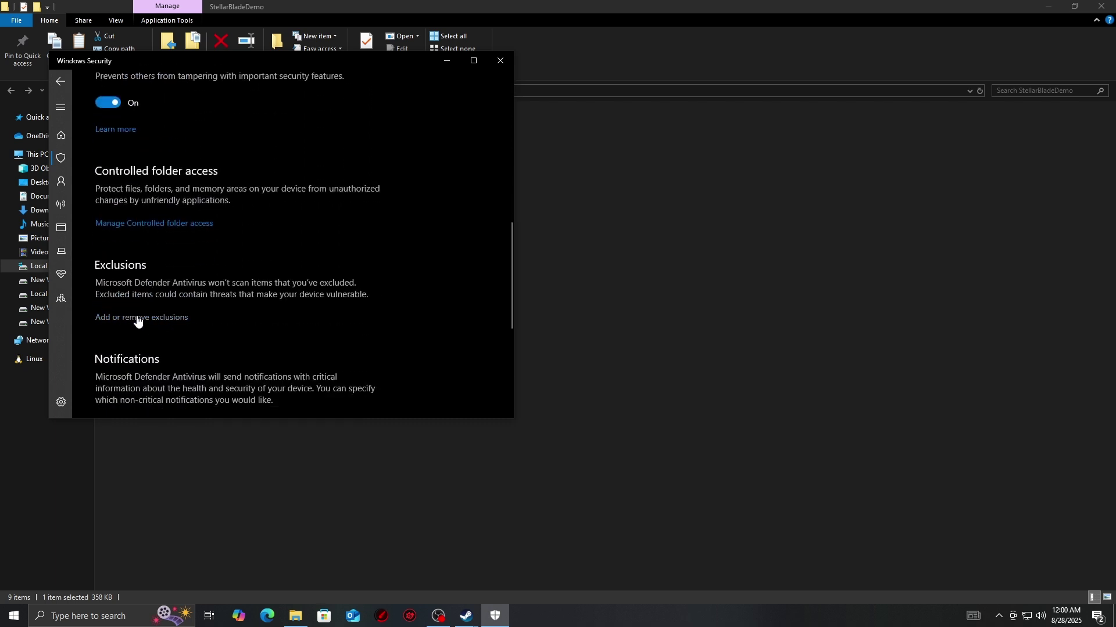
pyautogui.click(137, 319)
pyautogui.click(129, 146)
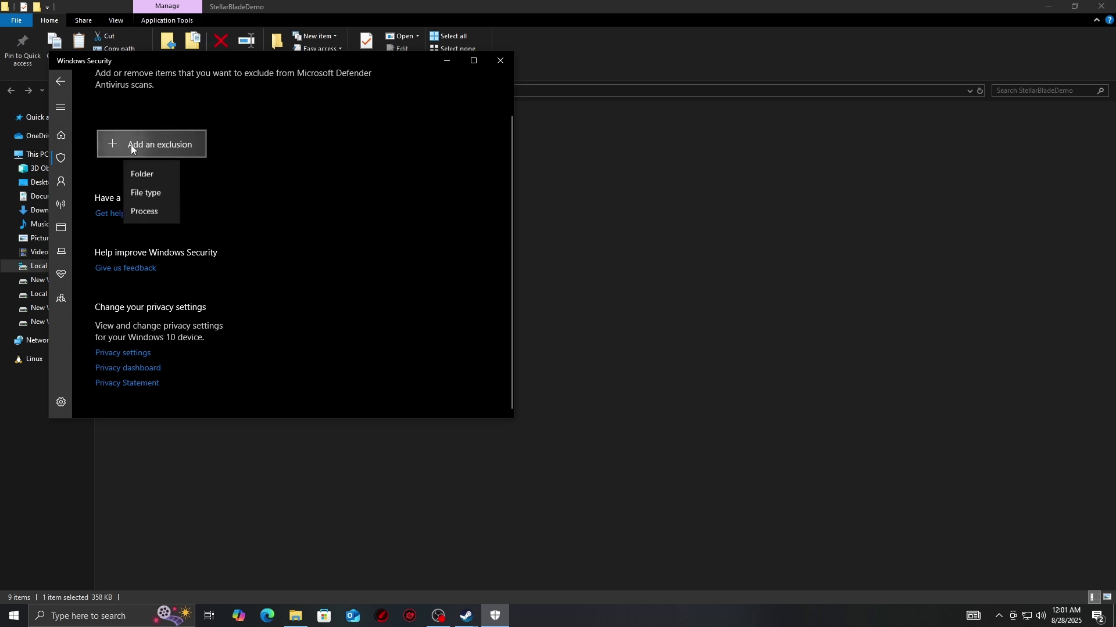
pyautogui.click(147, 167)
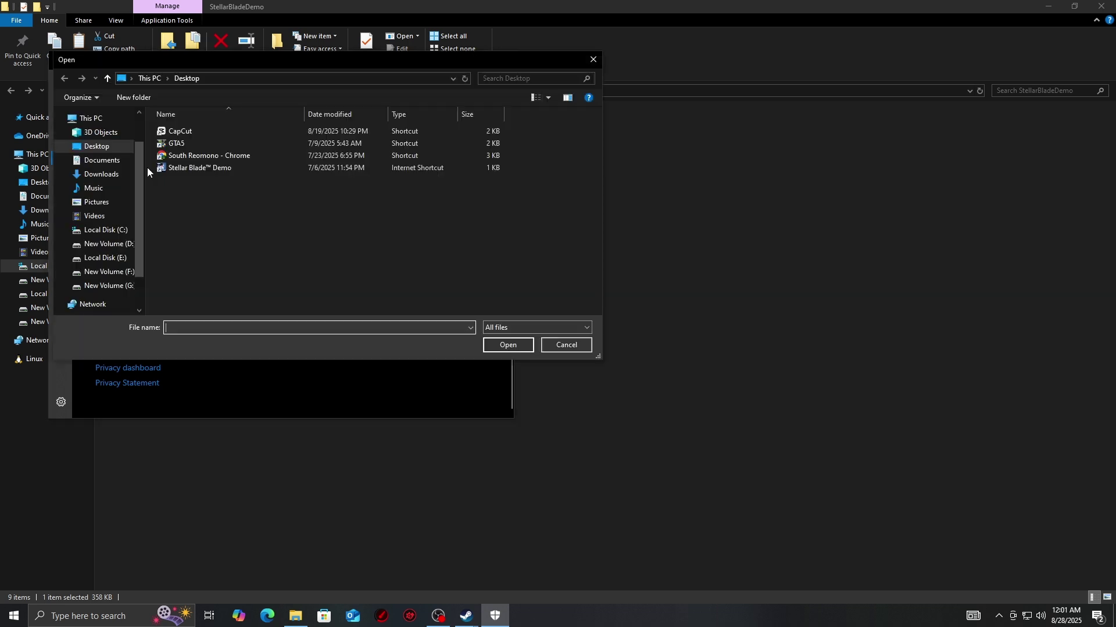
# Show This PC with large icons in the file selection dialog and browse to the Steam folder in C:\Program Files (x86).
pyautogui.click(115, 119)
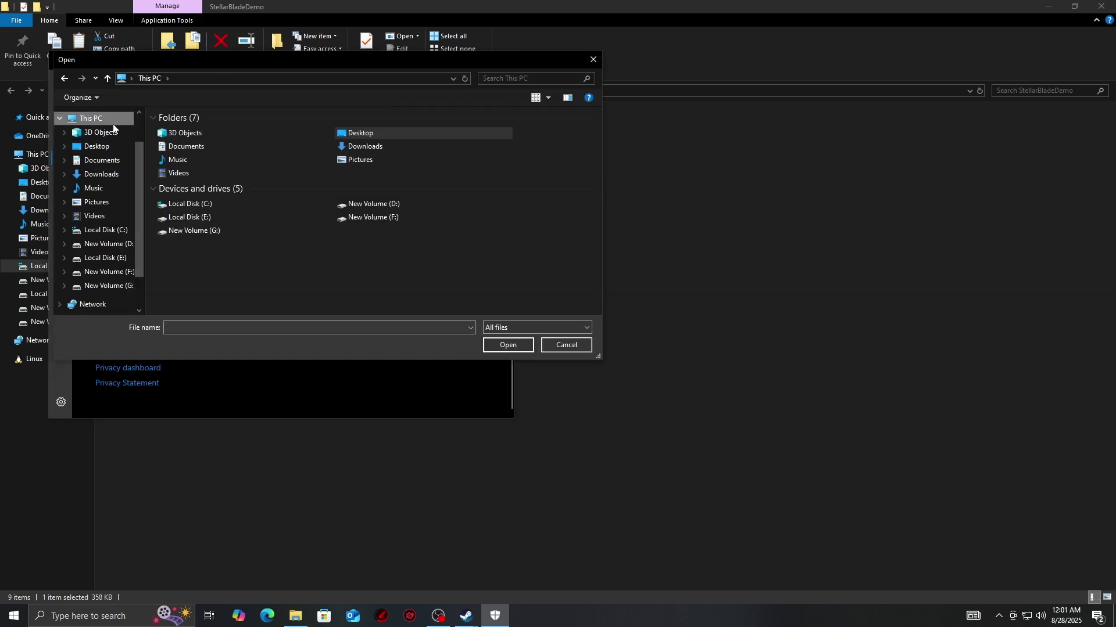
pyautogui.click(552, 98)
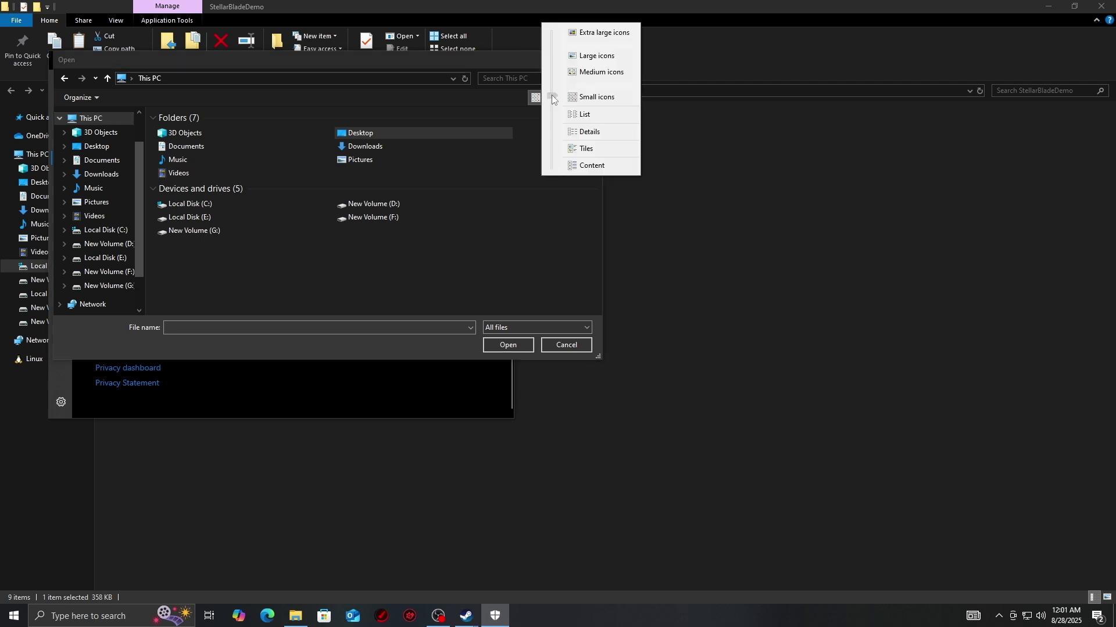
pyautogui.click(581, 55)
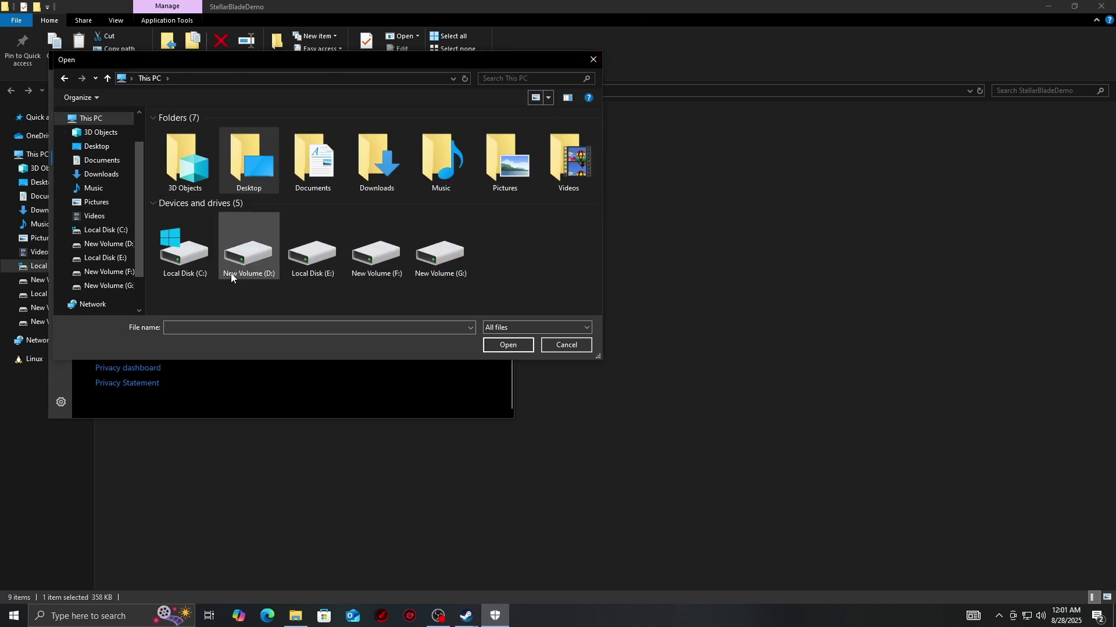
pyautogui.doubleClick(180, 269)
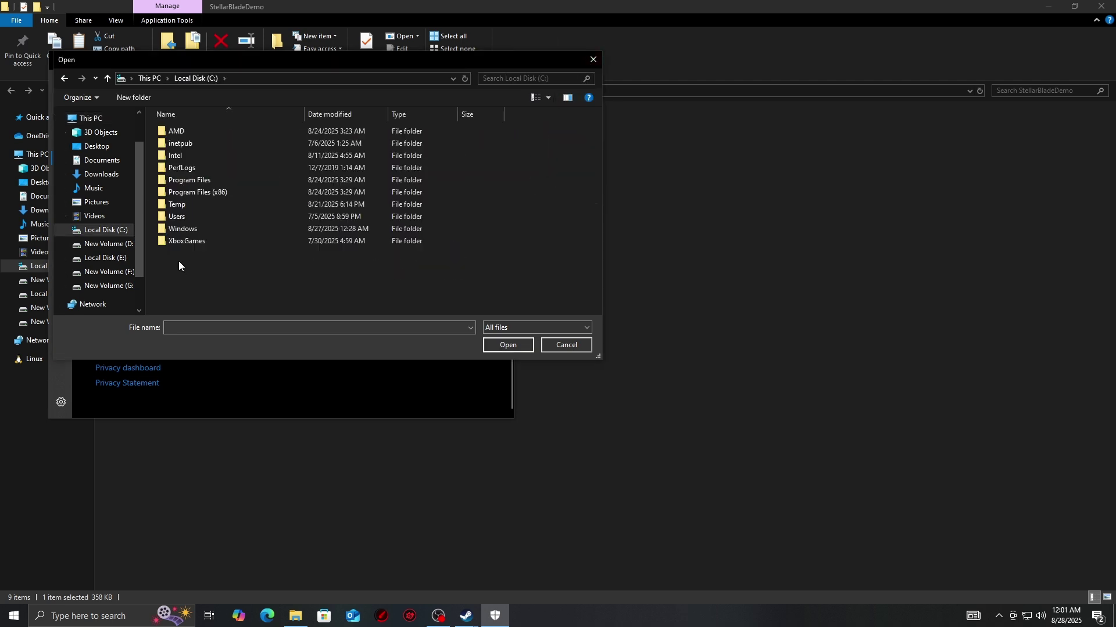
pyautogui.doubleClick(233, 193)
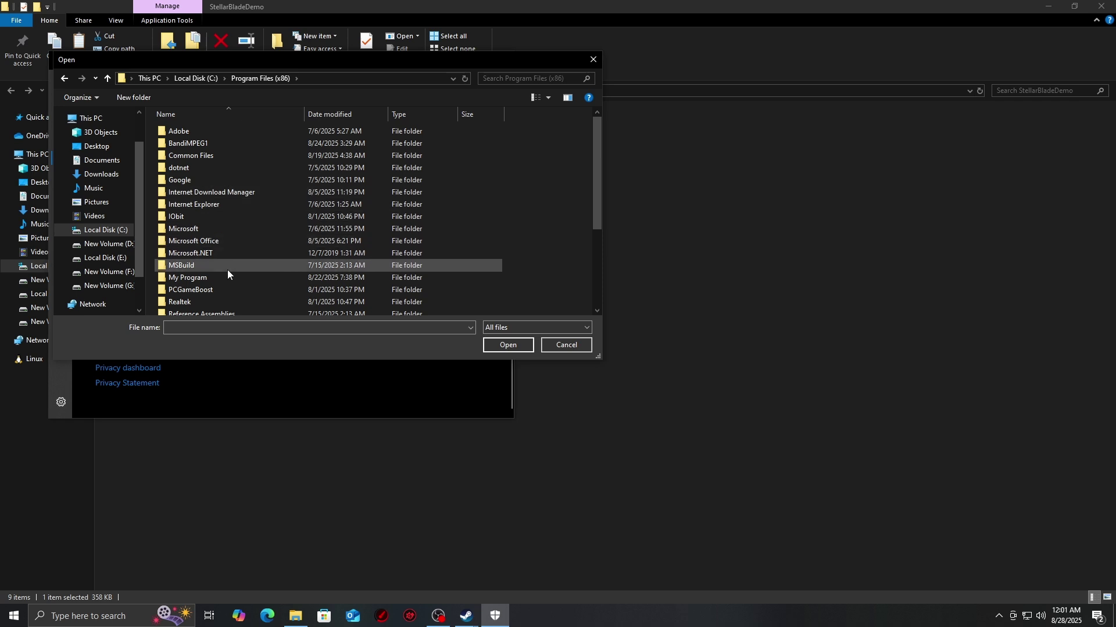
pyautogui.scroll(-2, 221, 272)
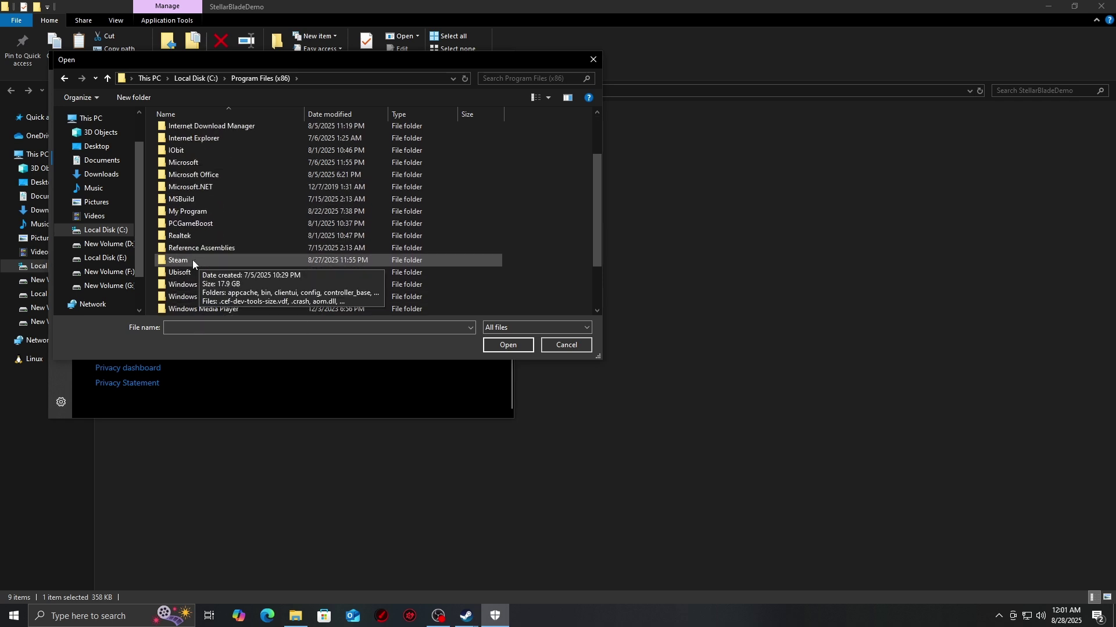
pyautogui.doubleClick(193, 259)
# Add the SB application from steamapps\common\StellarBladeDemo as the antivirus exclusion.
pyautogui.scroll(-1, 220, 247)
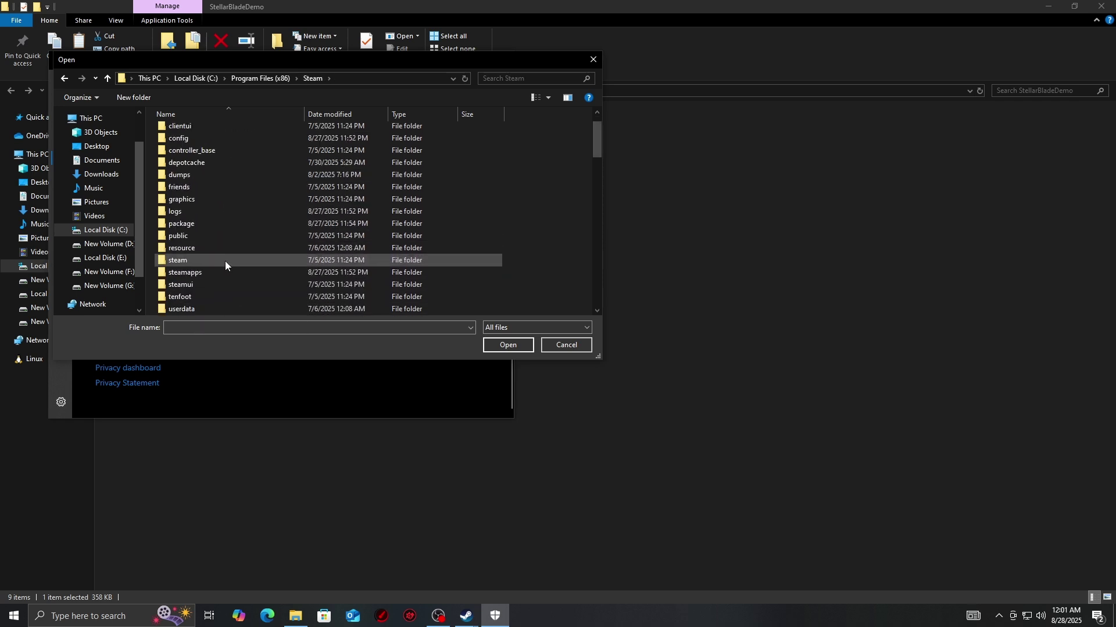
pyautogui.doubleClick(230, 273)
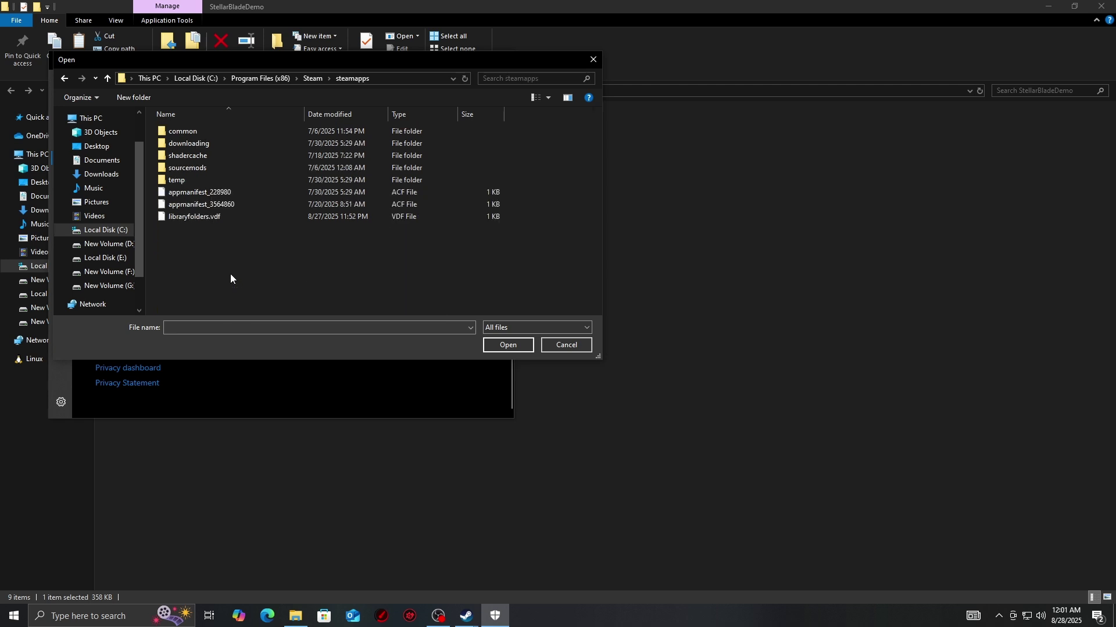
pyautogui.doubleClick(207, 133)
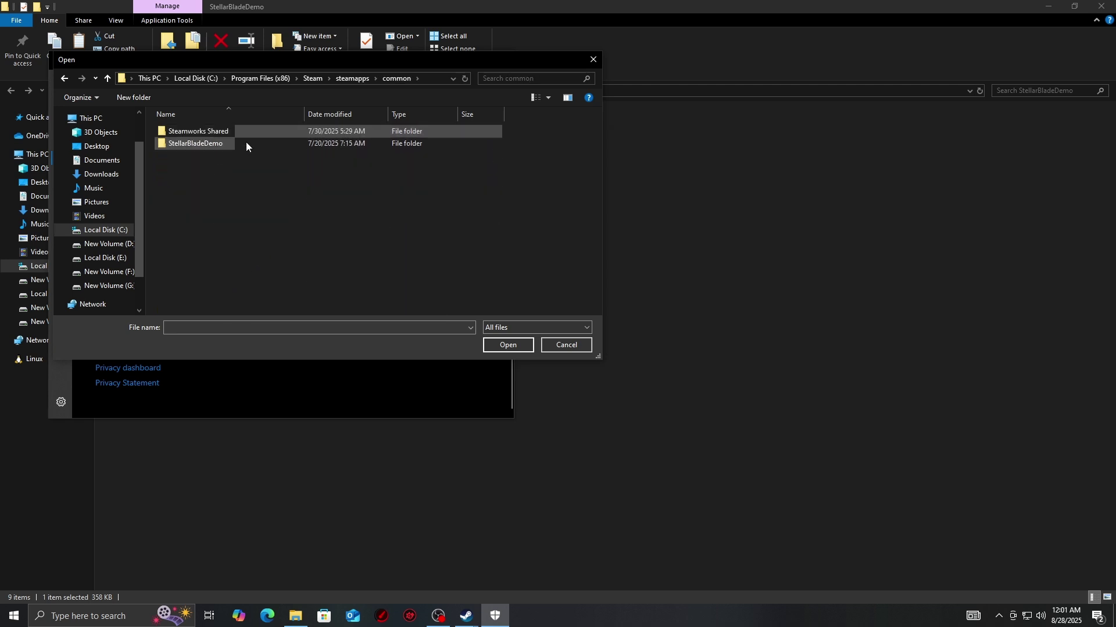
pyautogui.doubleClick(227, 145)
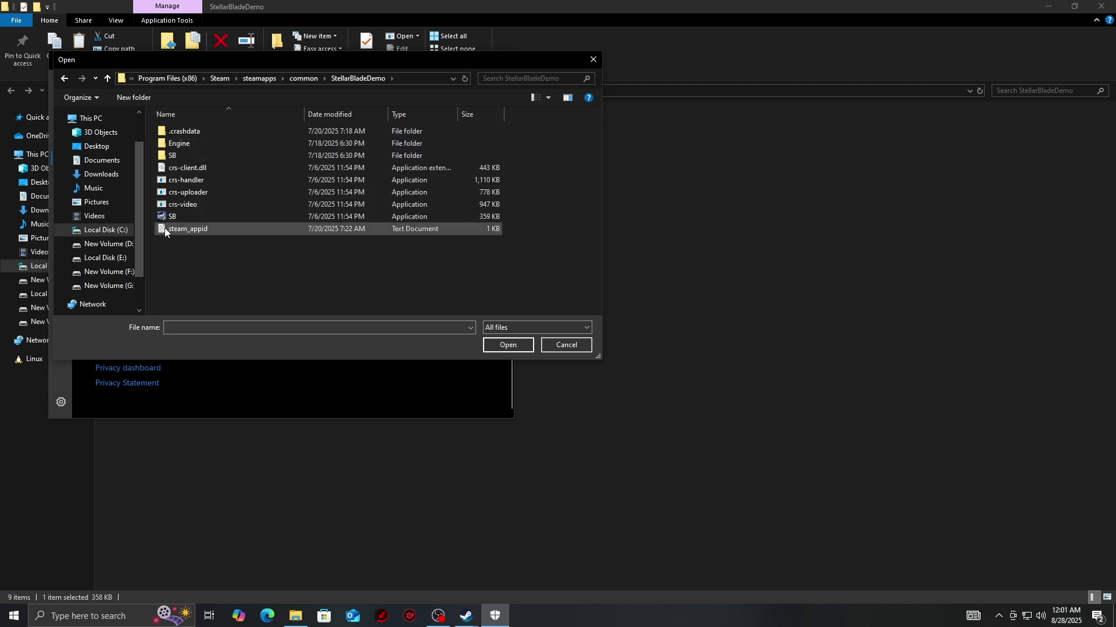
pyautogui.click(180, 219)
pyautogui.click(508, 345)
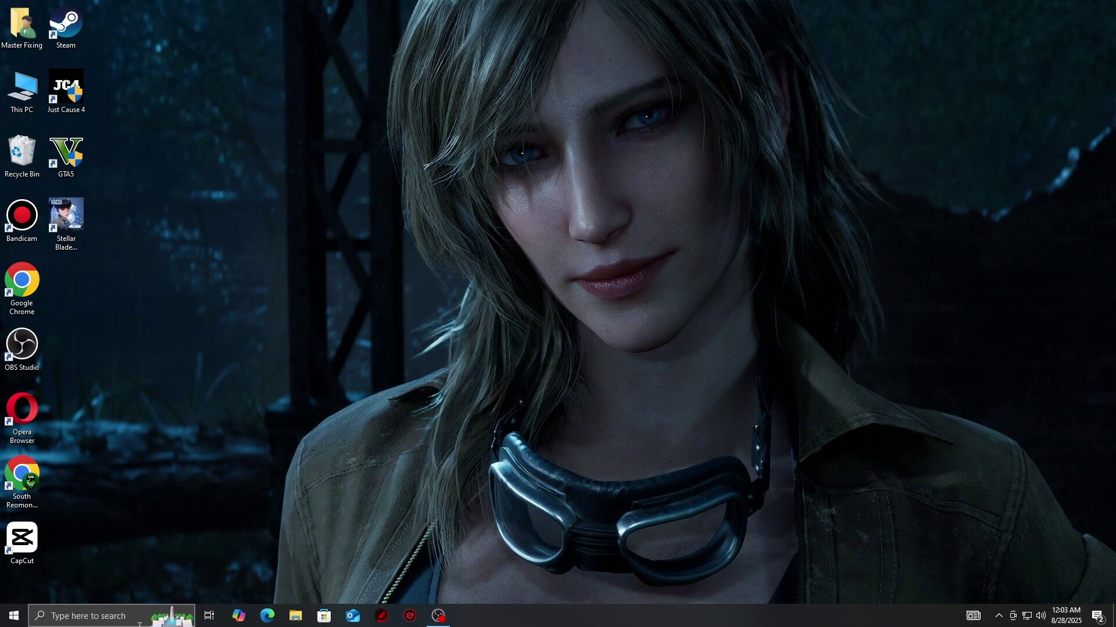
# Search Windows for "control", launch Control Panel and open Power Options under System and Security.
pyautogui.press('super')
pyautogui.write('co')
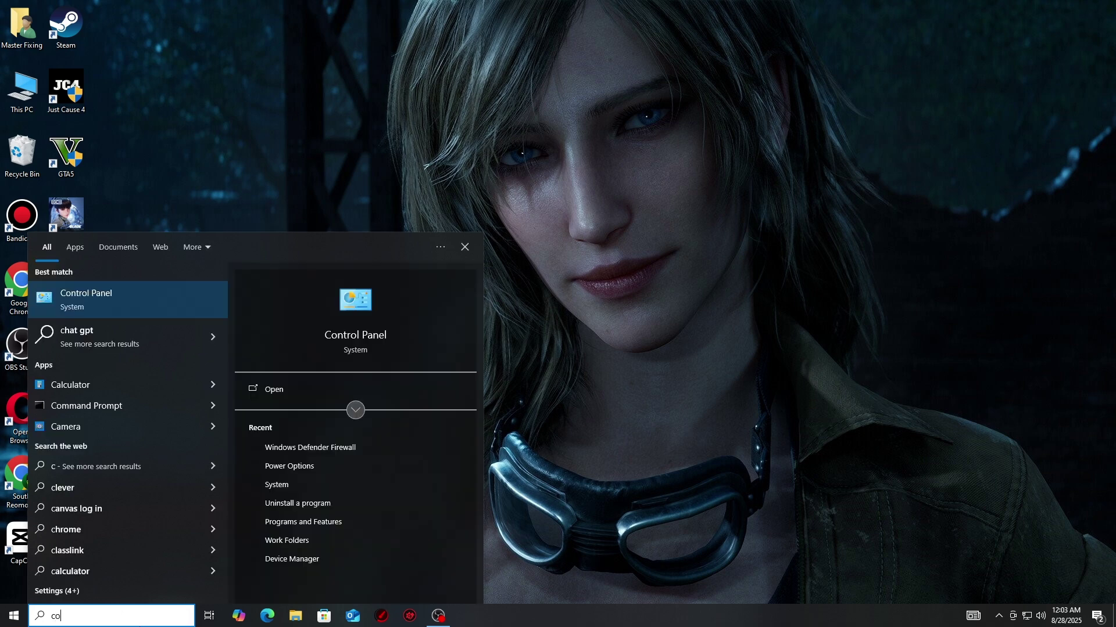
pyautogui.write('ntrol')
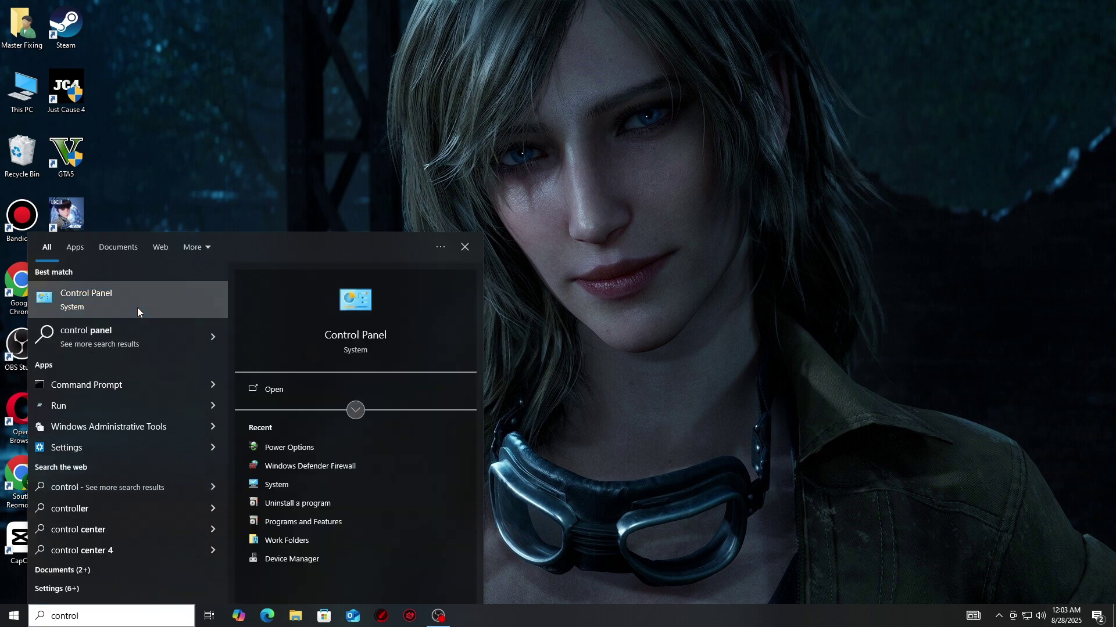
pyautogui.click(138, 308)
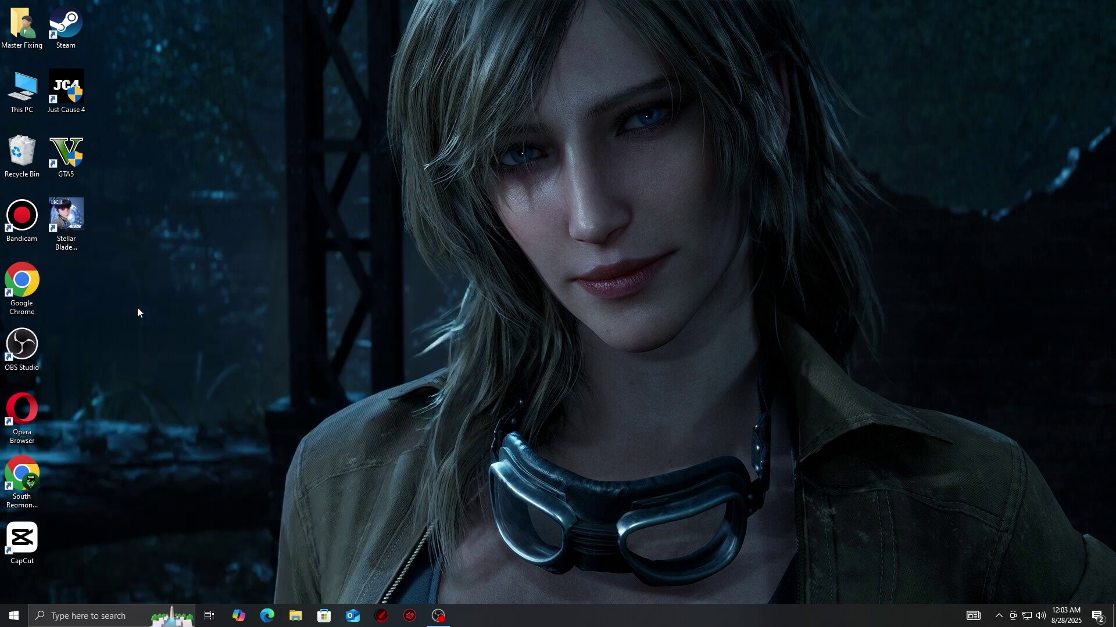
pyautogui.click(460, 118)
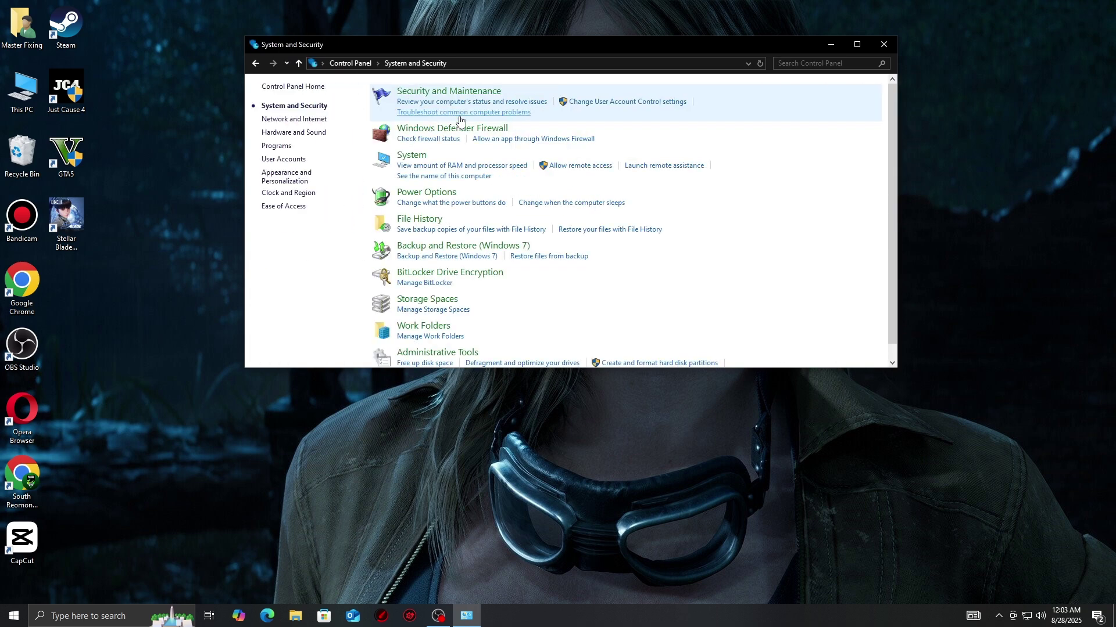
pyautogui.click(428, 193)
# Activate the High performance power plan, set its display turn-off and computer sleep times to Never, and save the changes.
pyautogui.click(705, 211)
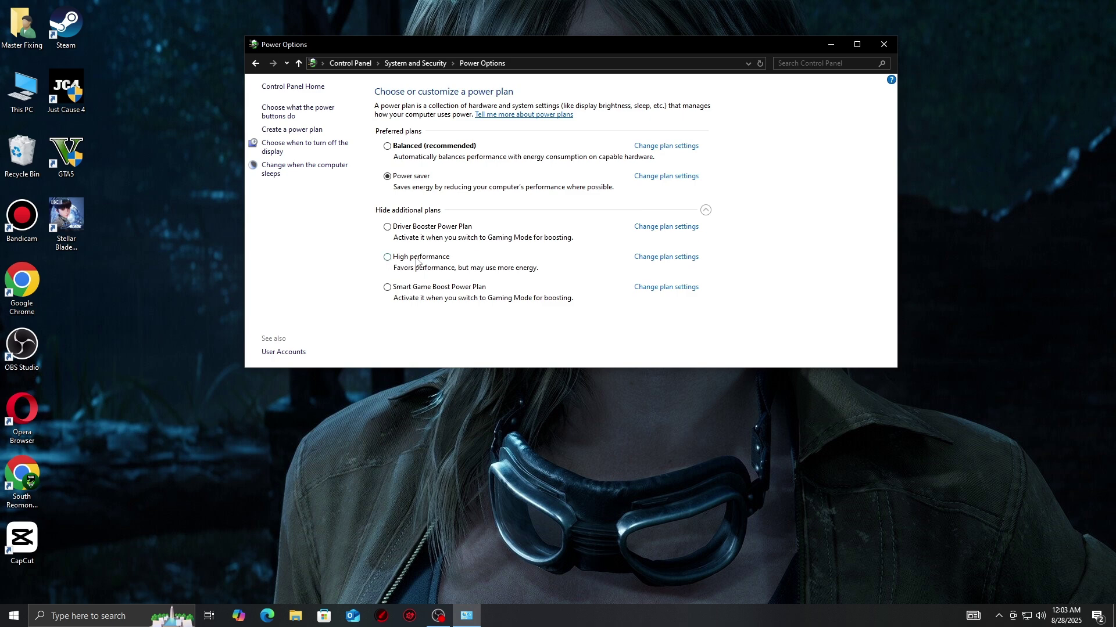
pyautogui.click(388, 258)
pyautogui.click(549, 134)
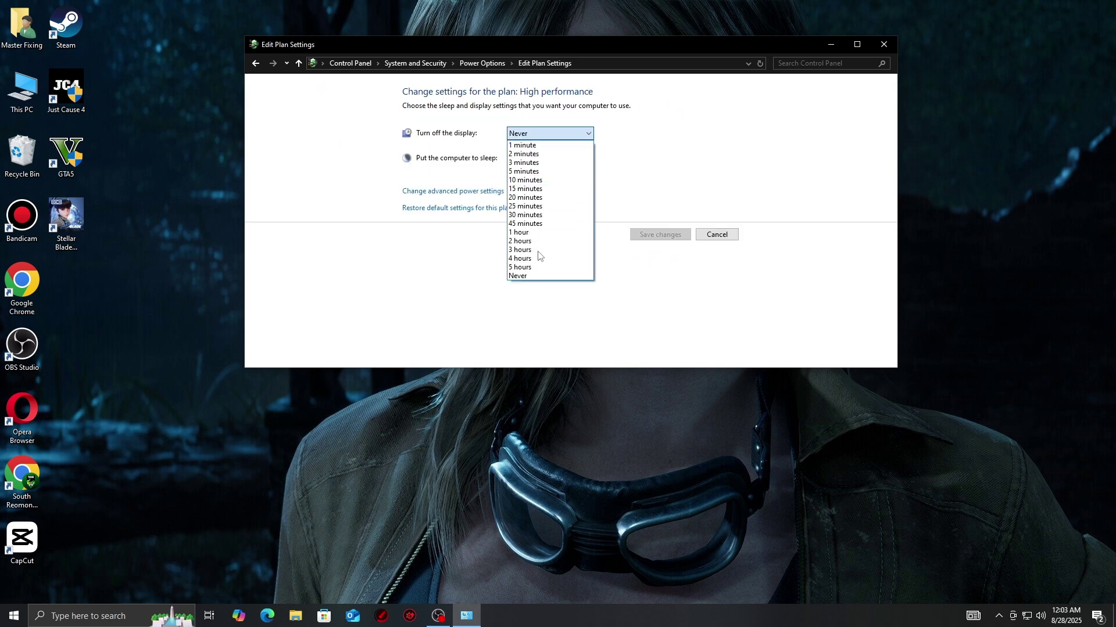
pyautogui.click(540, 277)
pyautogui.click(535, 158)
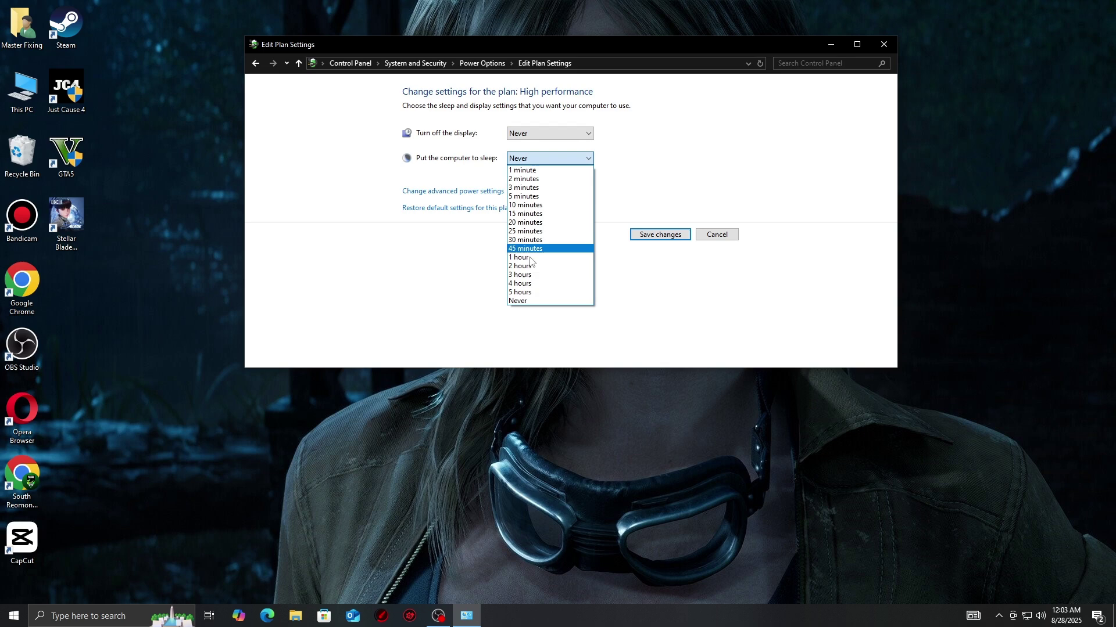
pyautogui.click(535, 301)
pyautogui.click(653, 235)
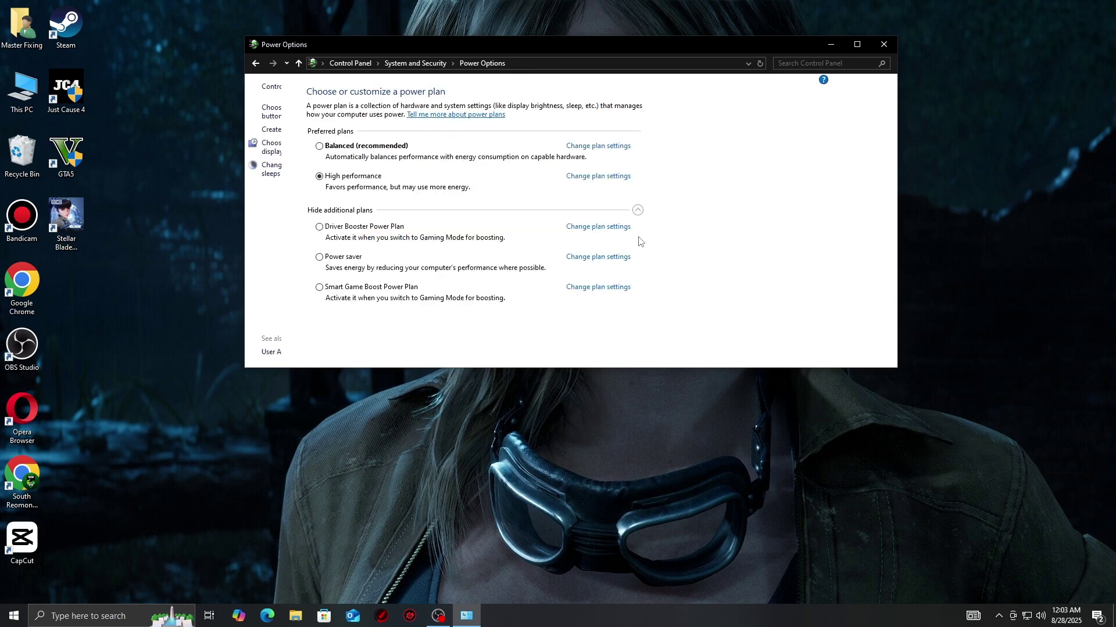
# Close Power Options and open the Graphics settings page from the desktop's display settings.
pyautogui.click(882, 50)
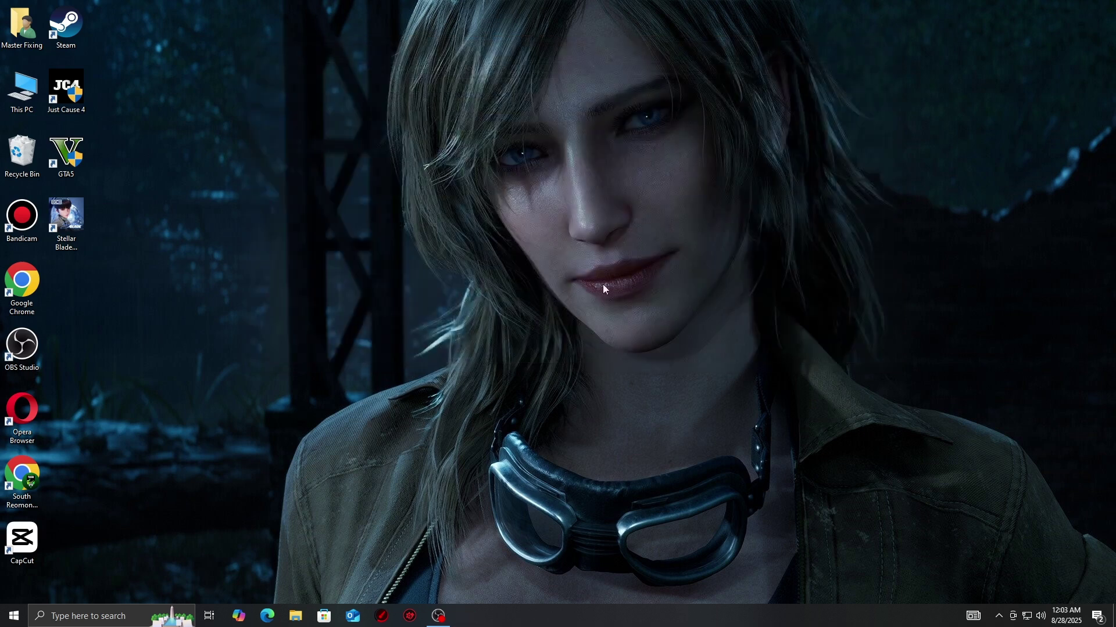
pyautogui.rightClick(596, 260)
pyautogui.click(617, 396)
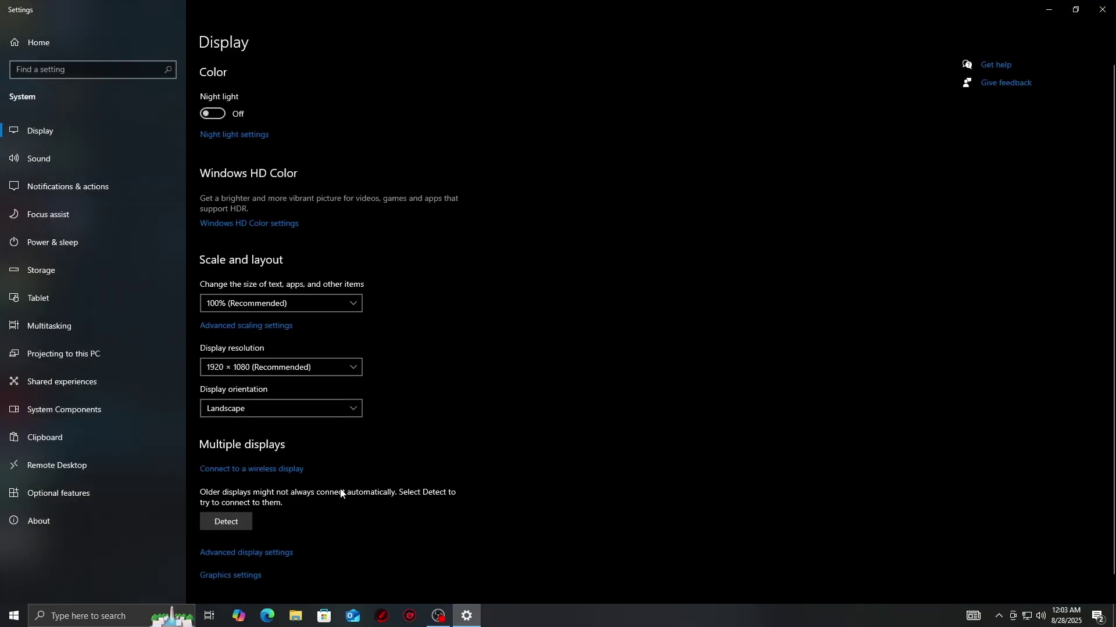
pyautogui.scroll(-1, 258, 478)
pyautogui.click(243, 553)
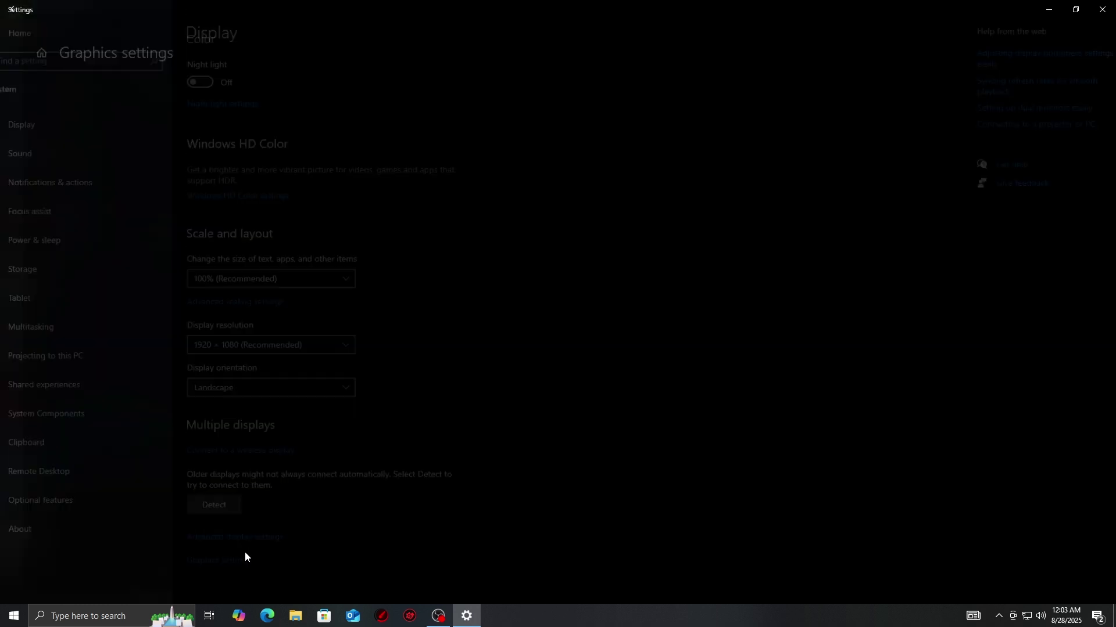
# Browse for a desktop app to set a graphics preference, going to the Steam folder in C:\Program Files (x86).
pyautogui.click(28, 185)
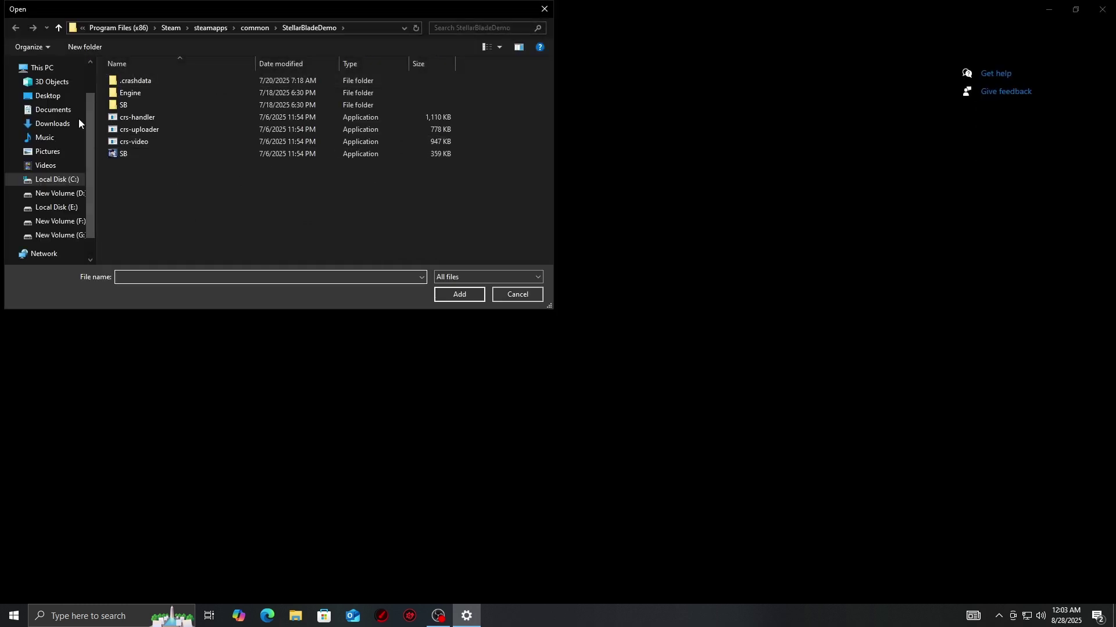
pyautogui.click(49, 73)
pyautogui.doubleClick(138, 195)
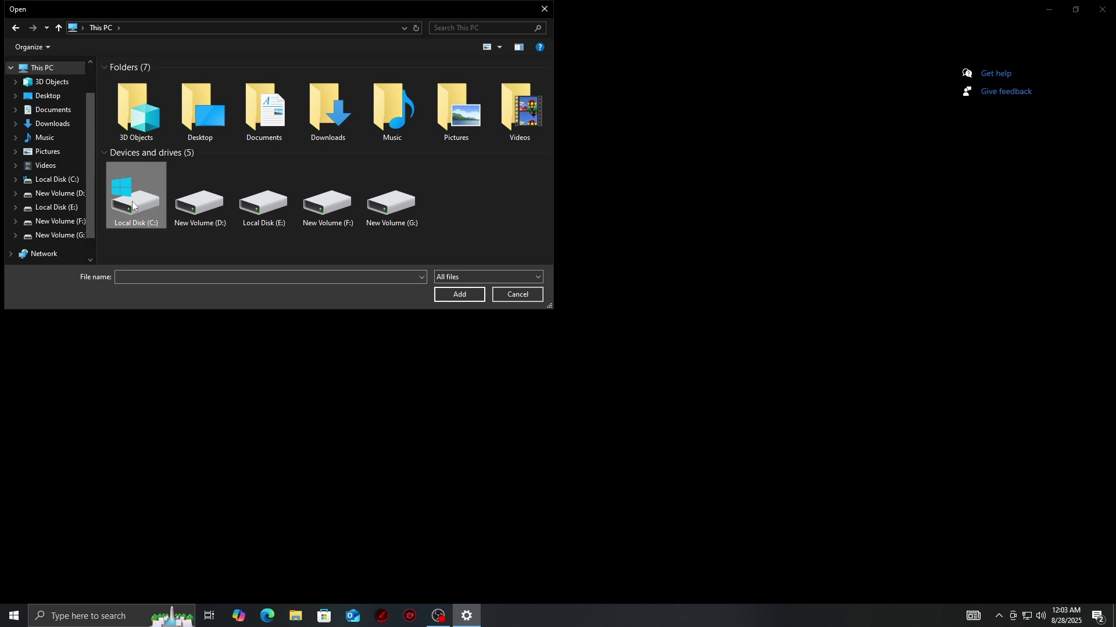
pyautogui.doubleClick(145, 142)
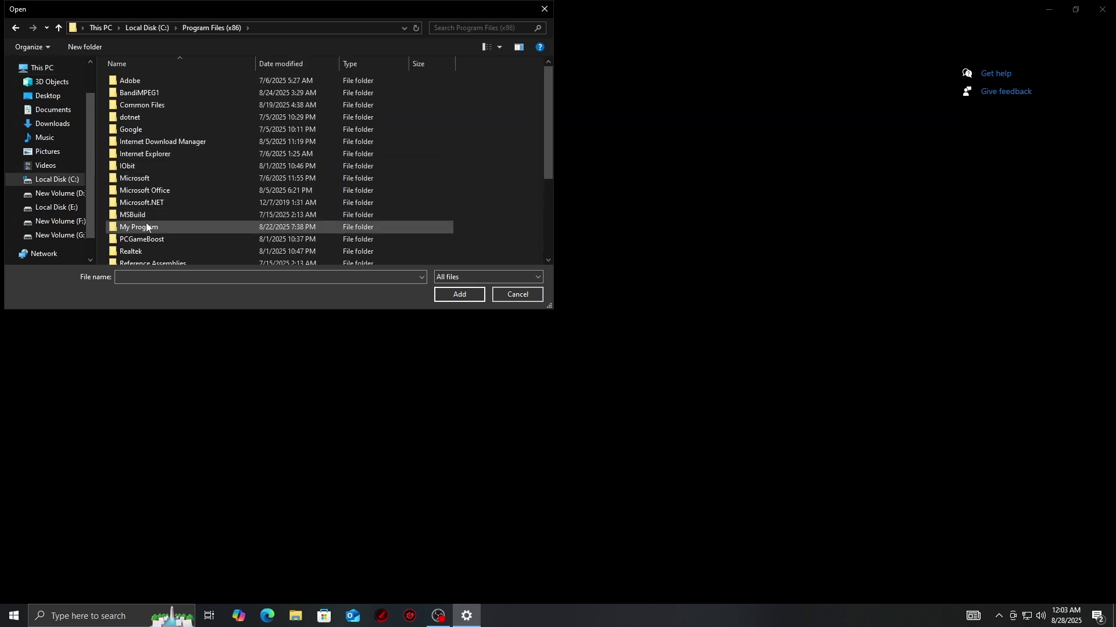
pyautogui.scroll(-2, 146, 227)
pyautogui.scroll(-1, 145, 221)
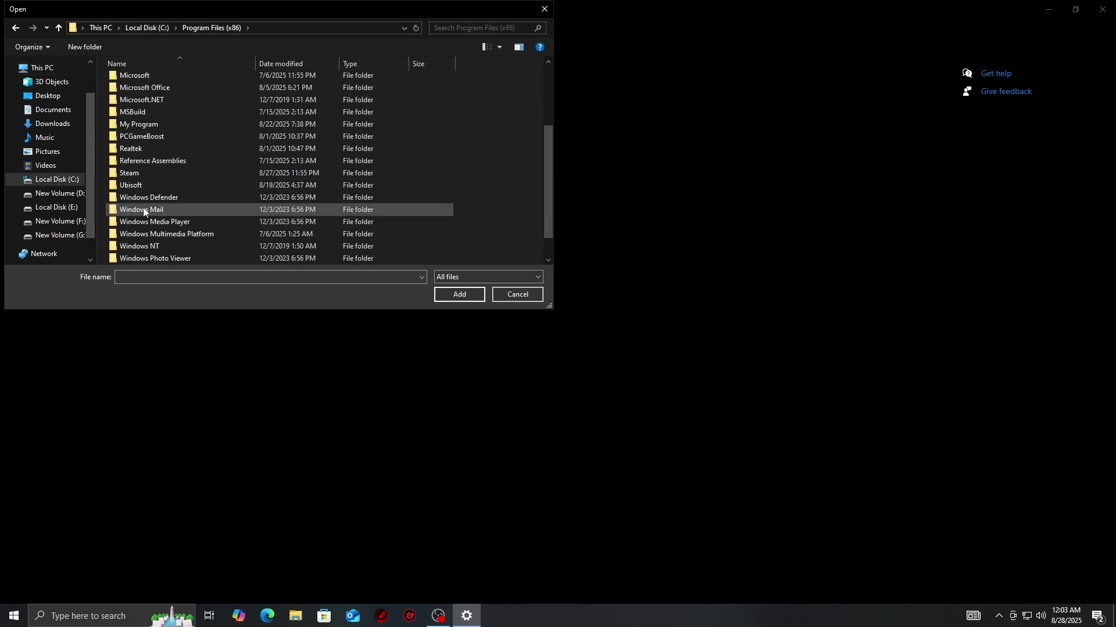
pyautogui.doubleClick(179, 173)
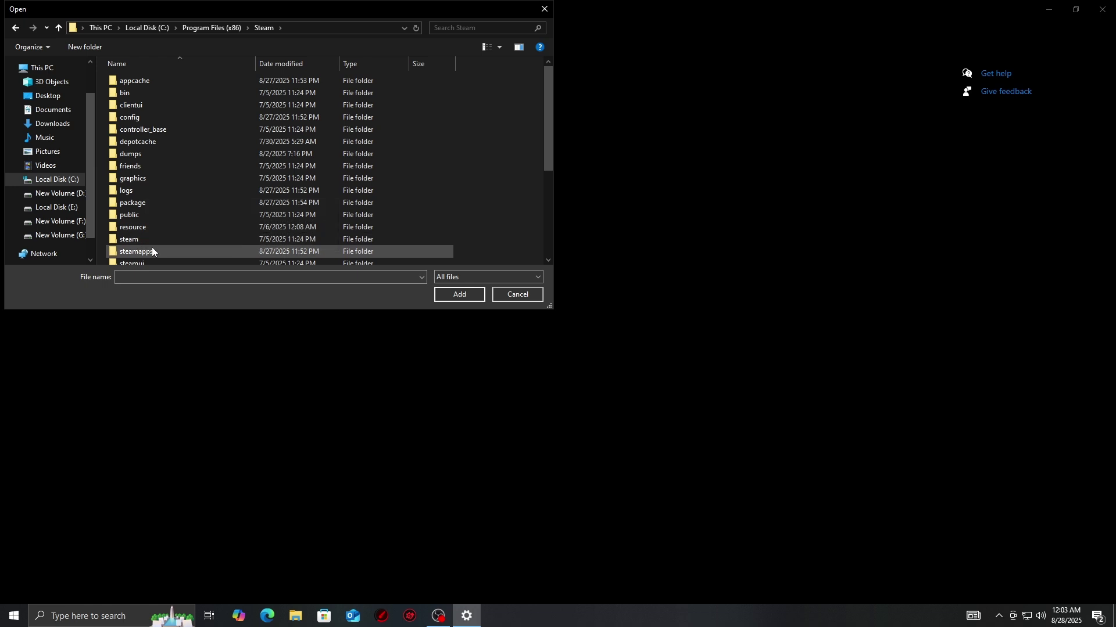
# Add the SB application from steamapps\common\StellarBladeDemo and save its graphics preference as High performance.
pyautogui.doubleClick(178, 251)
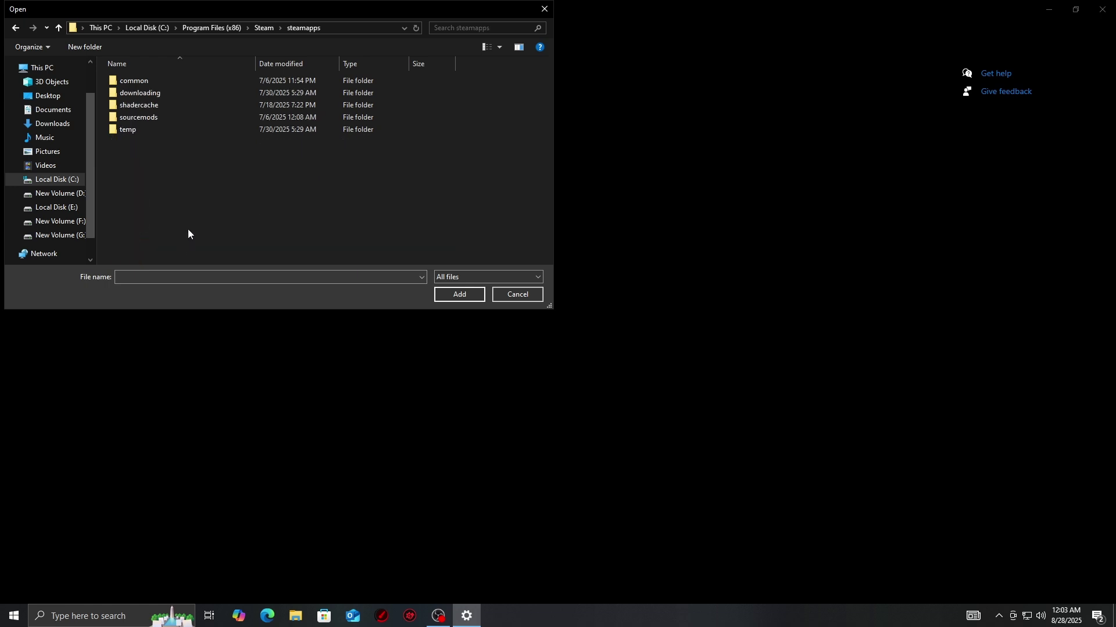
pyautogui.doubleClick(162, 85)
pyautogui.doubleClick(164, 94)
pyautogui.click(174, 154)
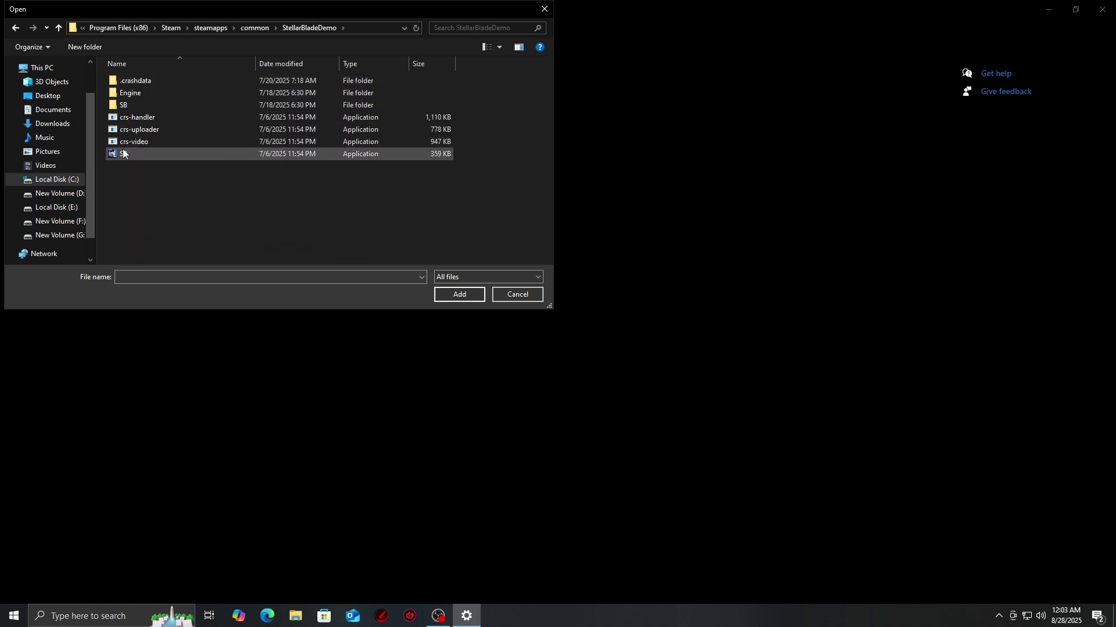
pyautogui.click(457, 294)
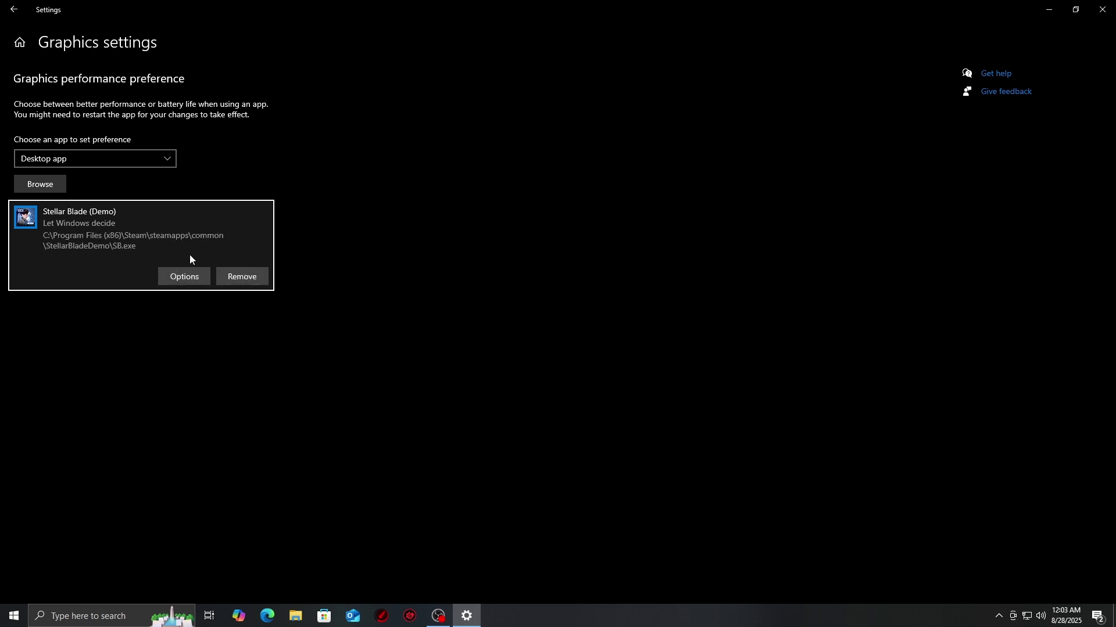
pyautogui.click(180, 278)
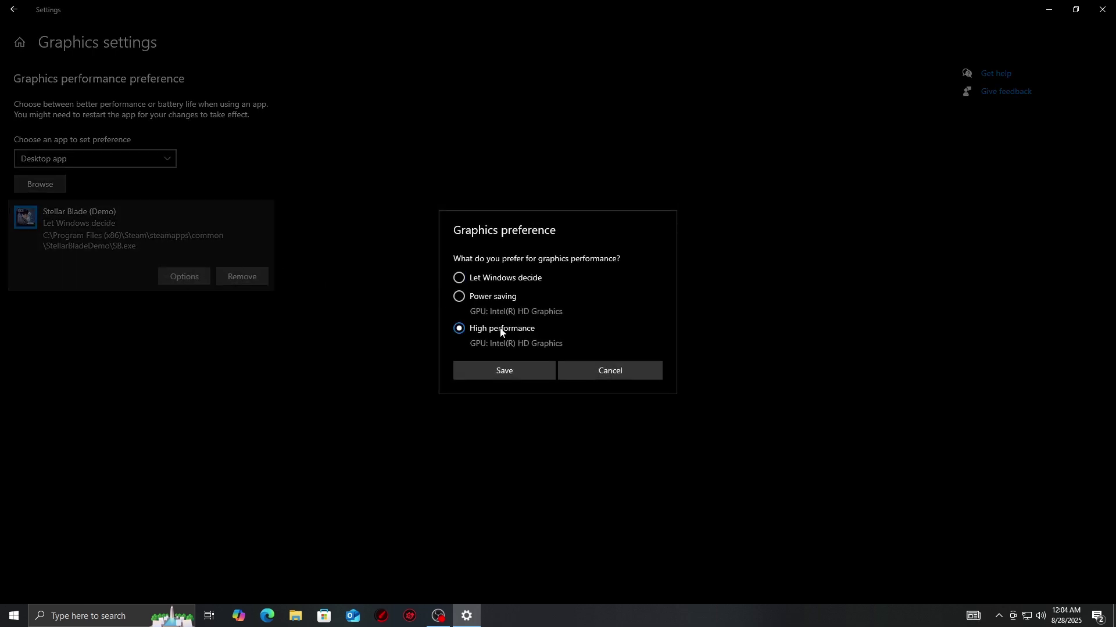
pyautogui.click(498, 375)
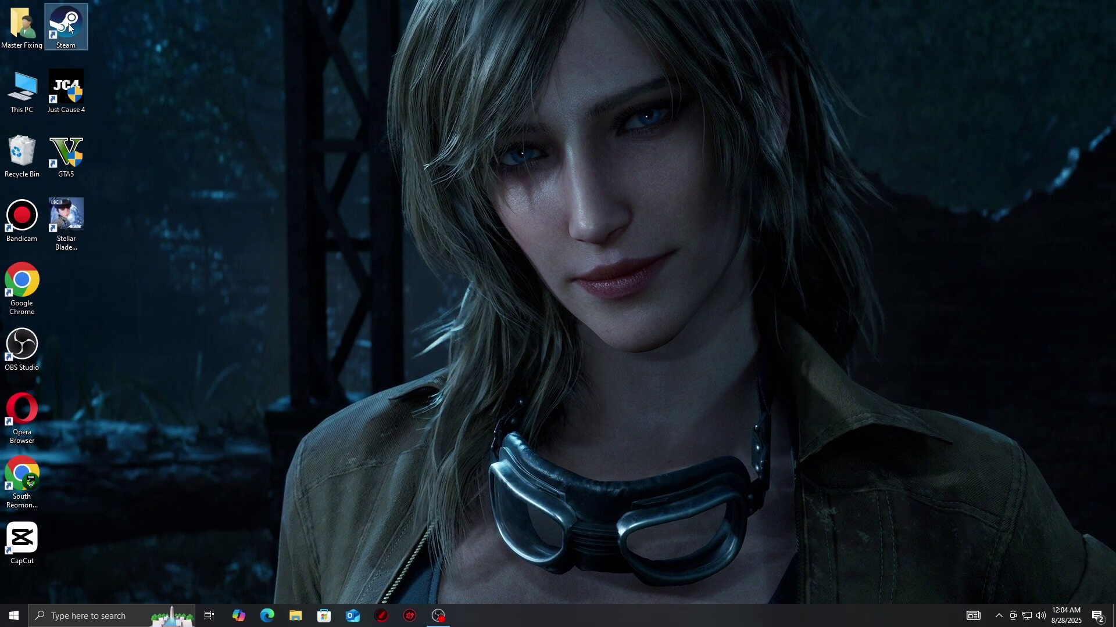
# Launch Steam and open the properties of Stellar Blade Demo from the game library.
pyautogui.doubleClick(69, 27)
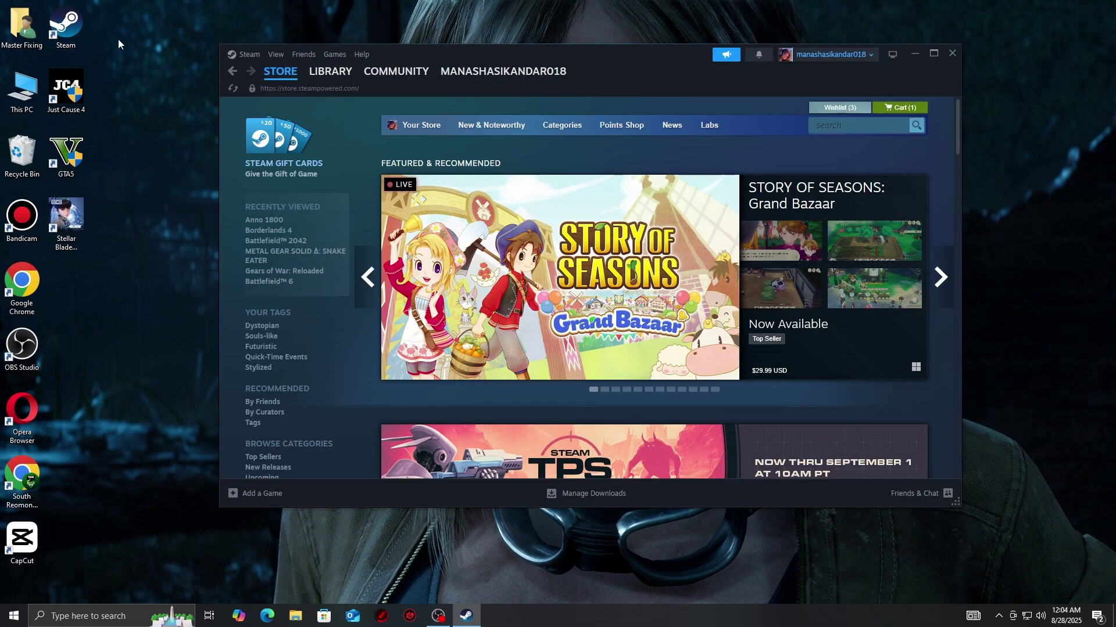
pyautogui.click(330, 70)
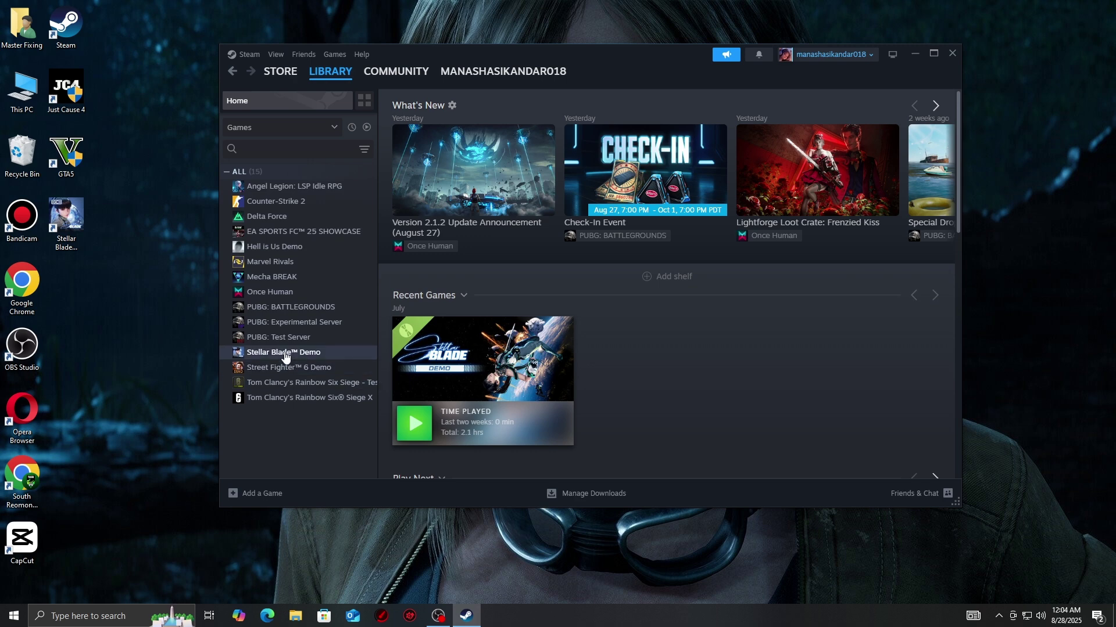
pyautogui.rightClick(286, 353)
pyautogui.click(311, 441)
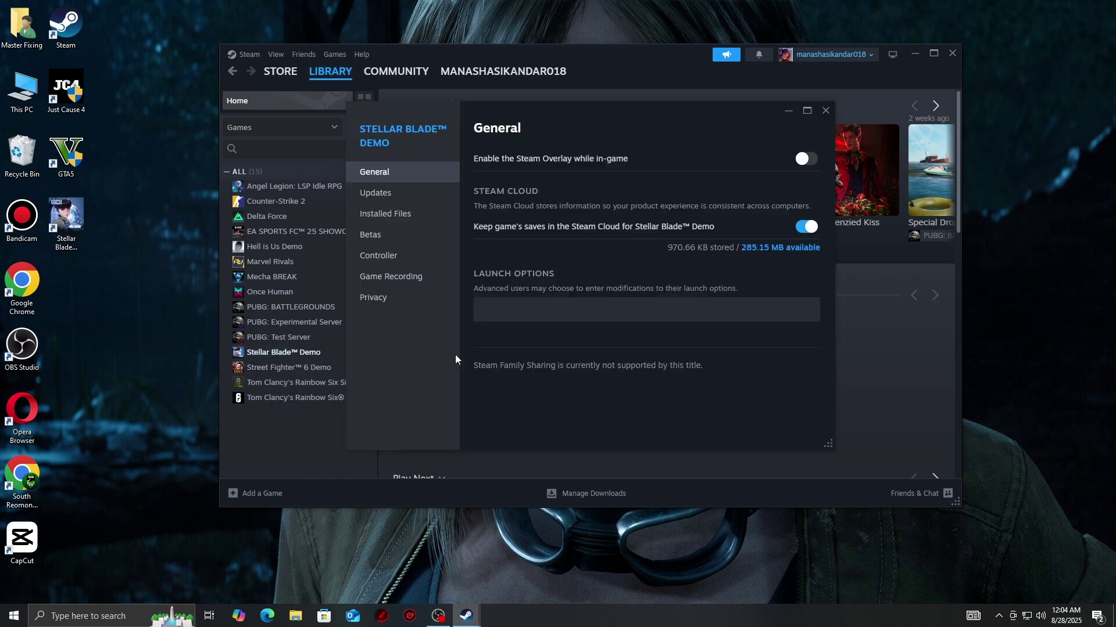
# Enter -dxd3 in the game's launch options and select its last three characters for correction.
pyautogui.click(508, 308)
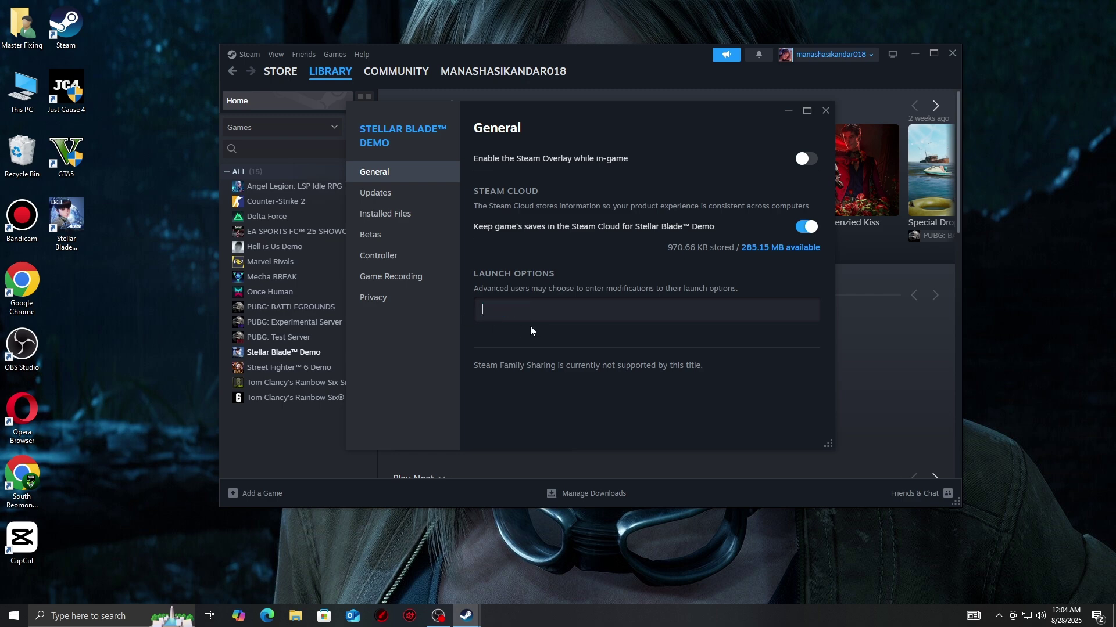
pyautogui.write('-dx12')
pyautogui.hotkey('ctrl', 'a')
pyautogui.write('3')
pyautogui.hotkey('shift', 'Left')
pyautogui.hotkey('shift', 'Left')
pyautogui.hotkey('shift', 'Left')
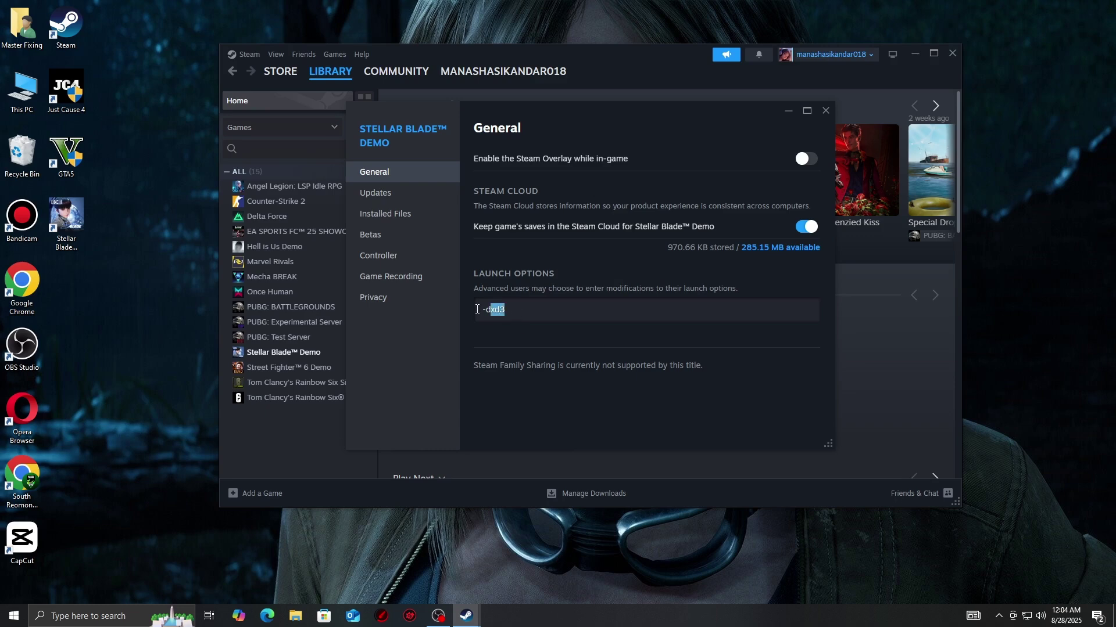